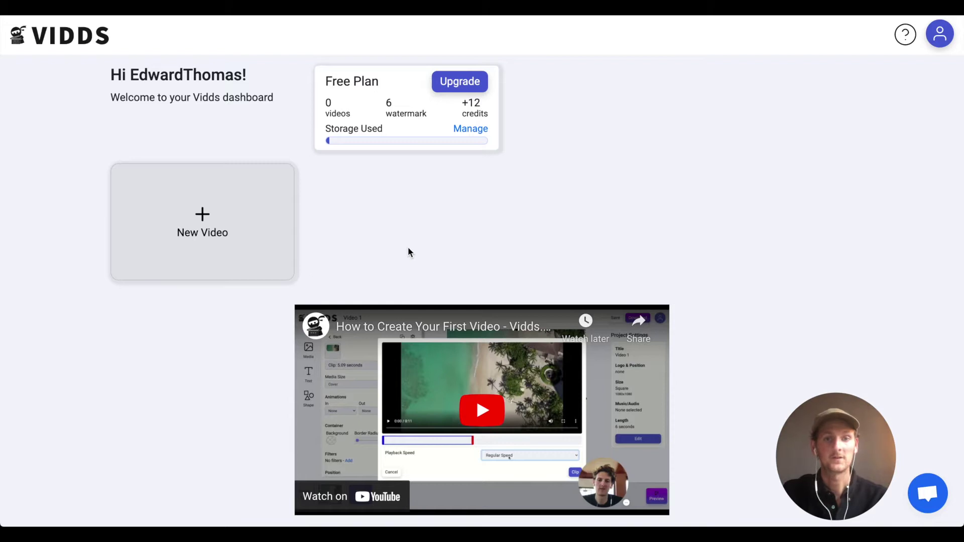
Create a new video titled "Video 1" in the Square size
left_click(203, 226)
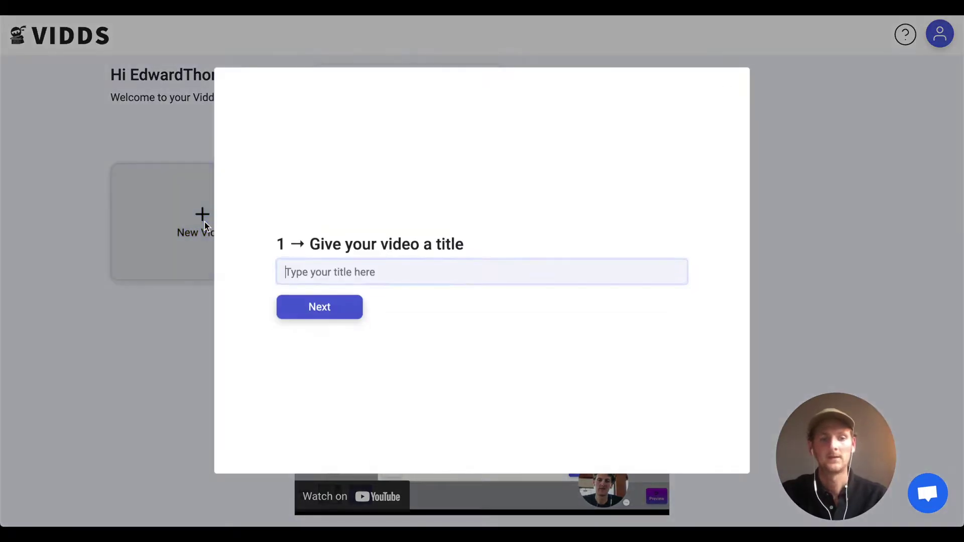
type("Video 1")
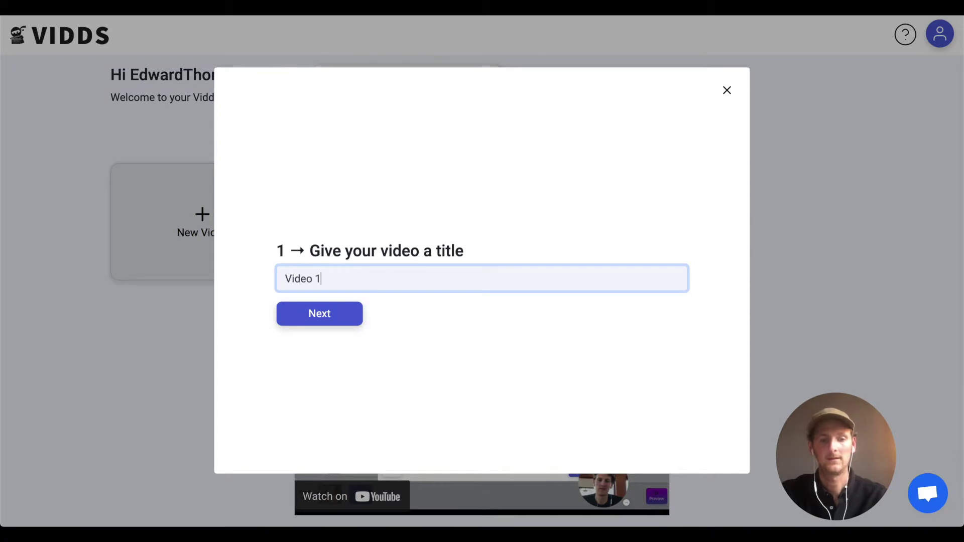
left_click(334, 314)
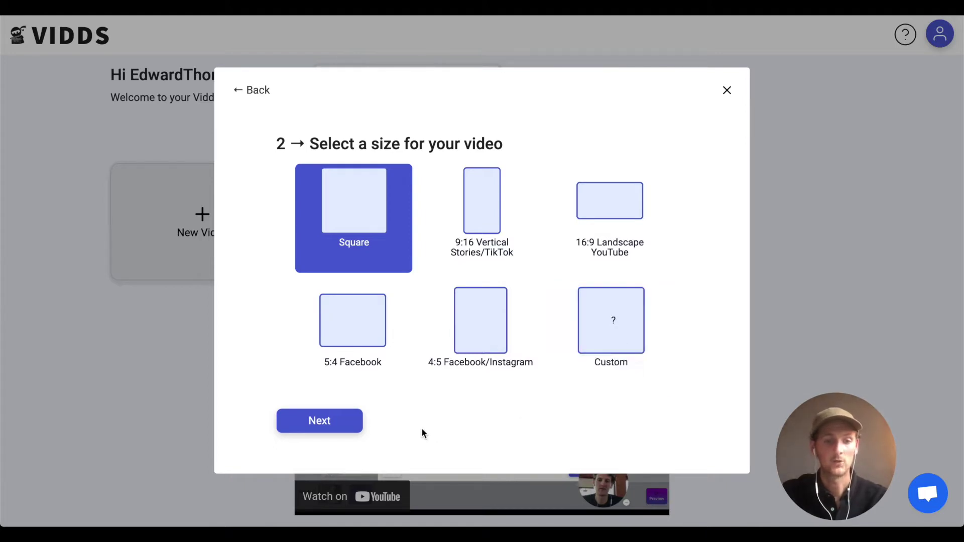
left_click(318, 422)
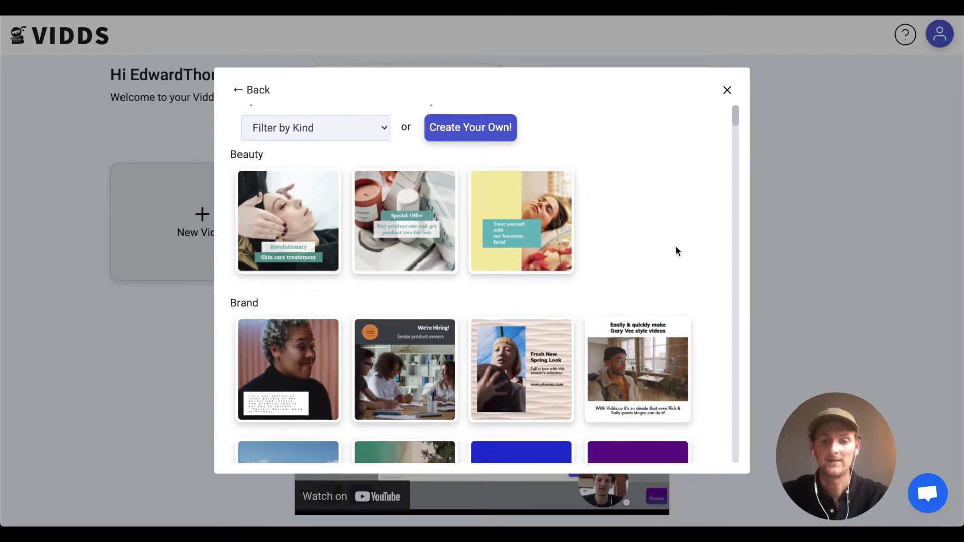
Browse the video templates and choose the Brand template with the framed "Stretch & Reset" yoga clip over an aerial beach view
scroll(675, 246, "down", 3)
scroll(704, 340, "down", 3)
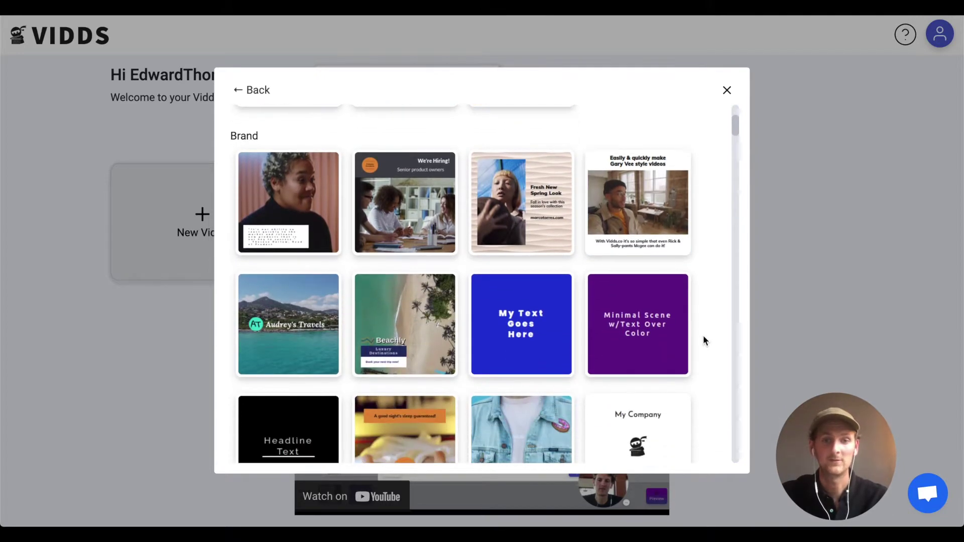
scroll(703, 341, "down", 3)
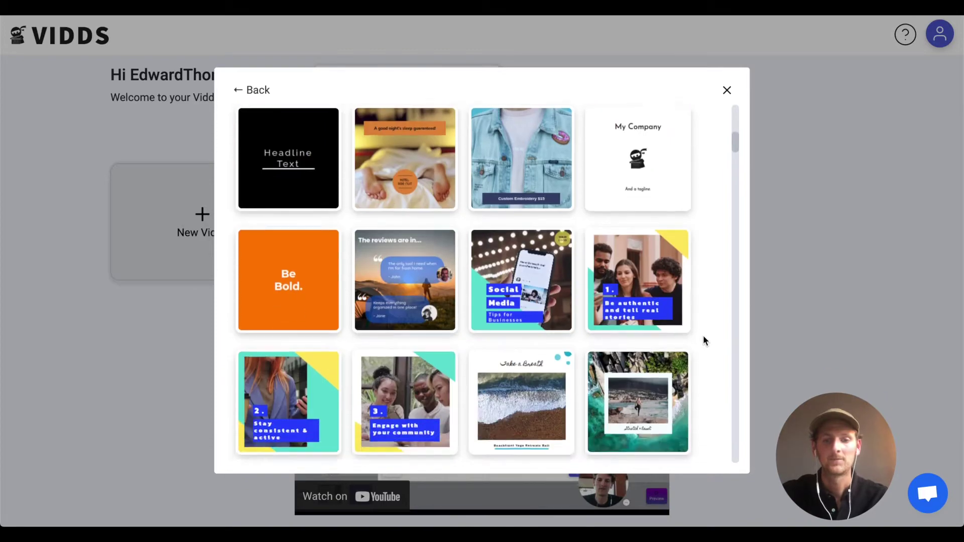
scroll(704, 341, "up", 9)
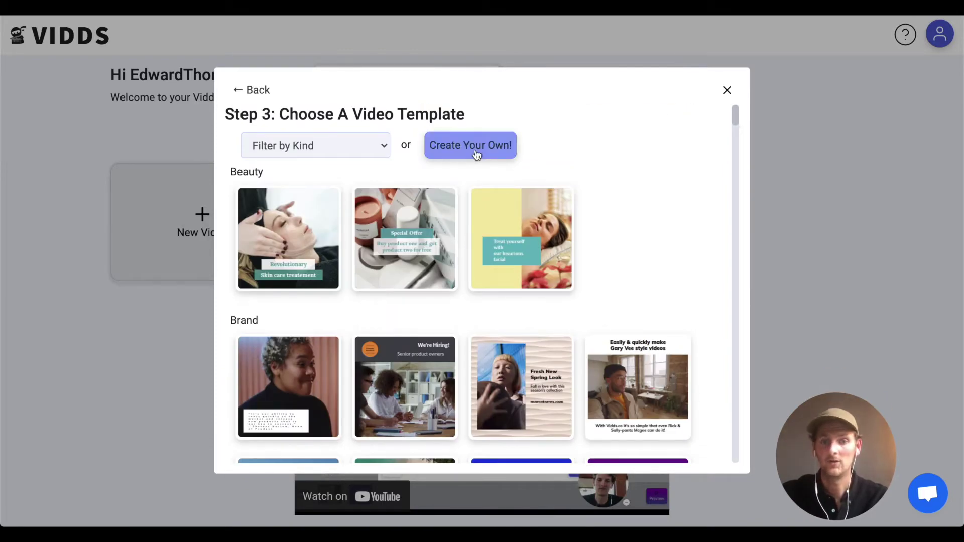
scroll(634, 278, "down", 5)
scroll(637, 279, "down", 6)
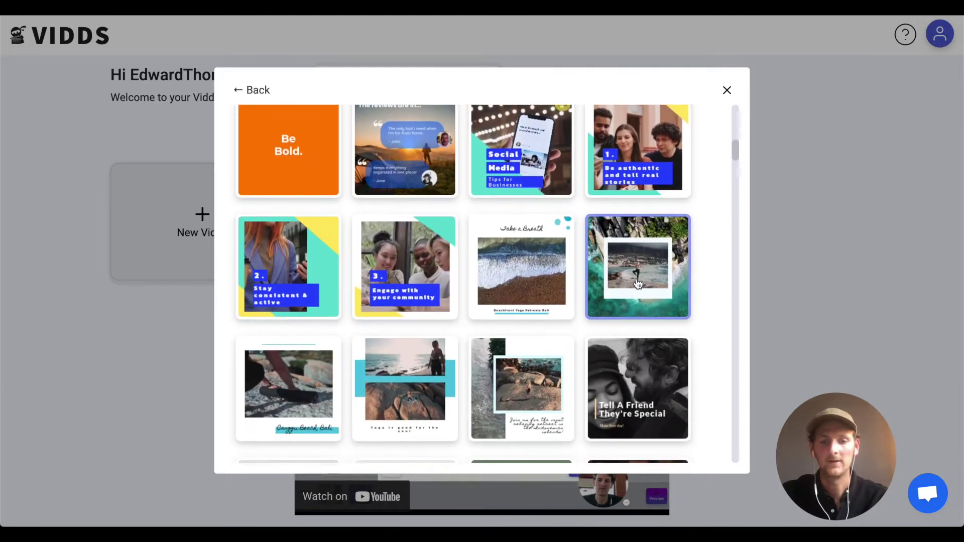
left_click(627, 257)
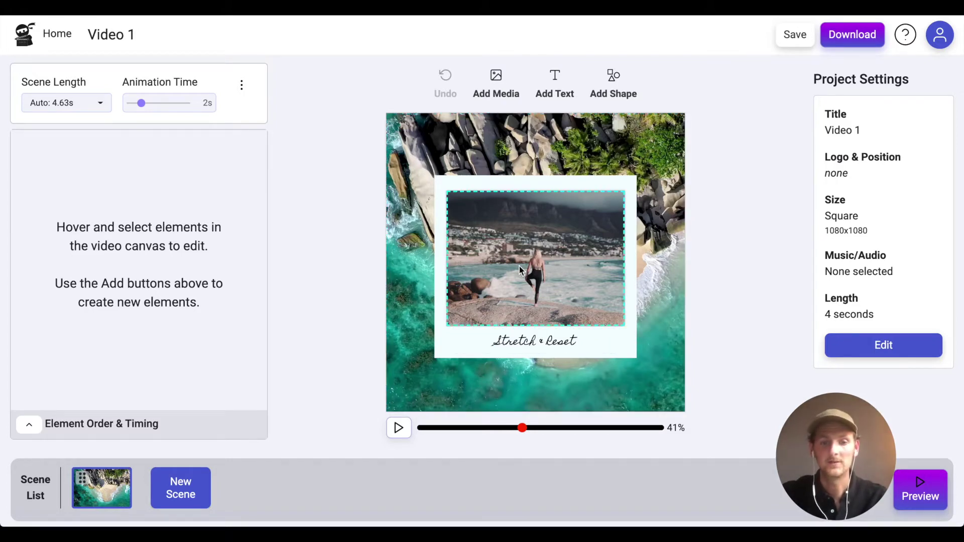
Select the "Stretch & Reset" caption and examine its font, advanced animation and animation style options
left_click(540, 340)
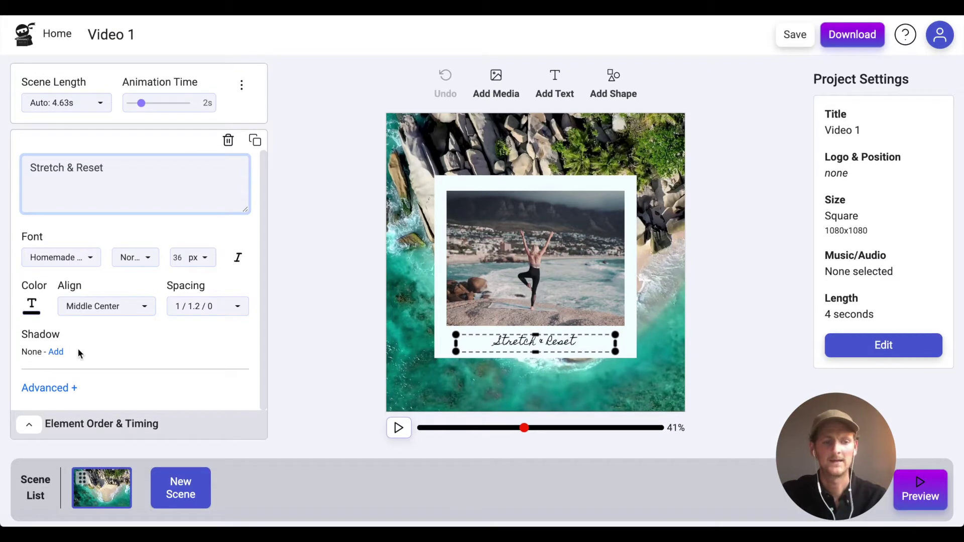
left_click(75, 390)
scroll(134, 360, "down", 2)
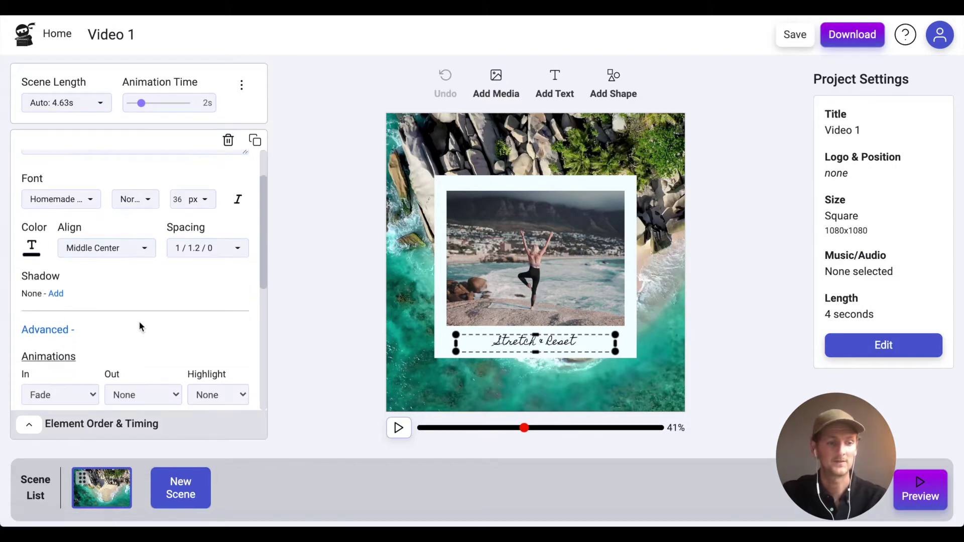
scroll(139, 327, "down", 5)
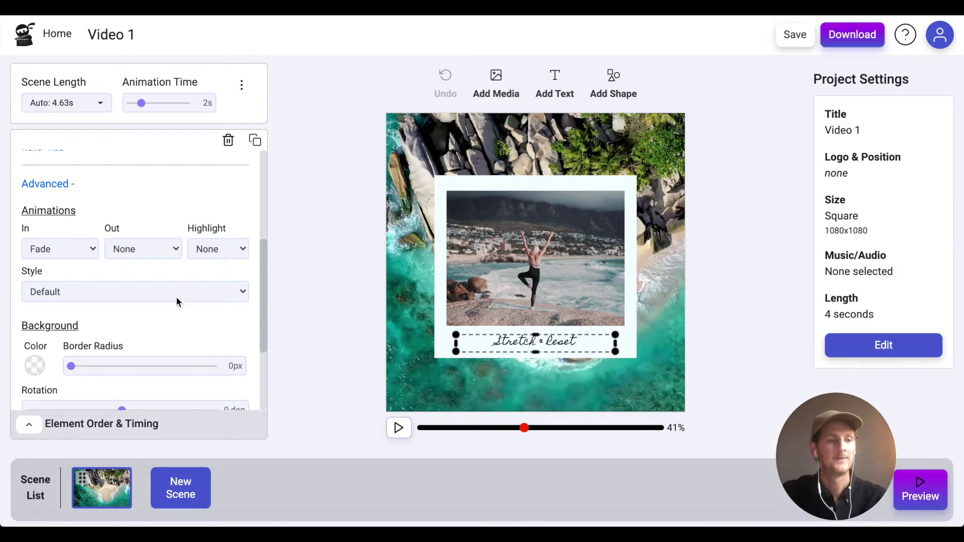
scroll(175, 298, "down", 1)
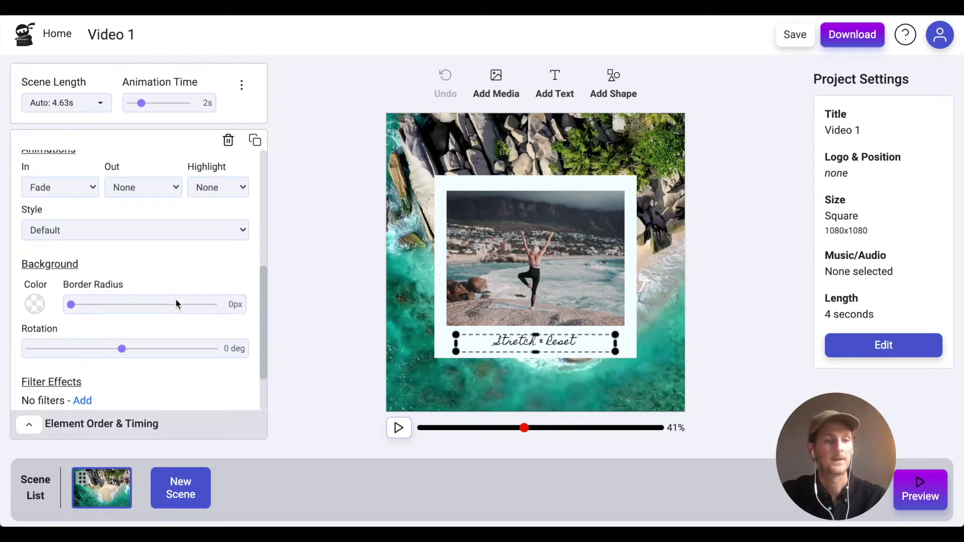
left_click(200, 230)
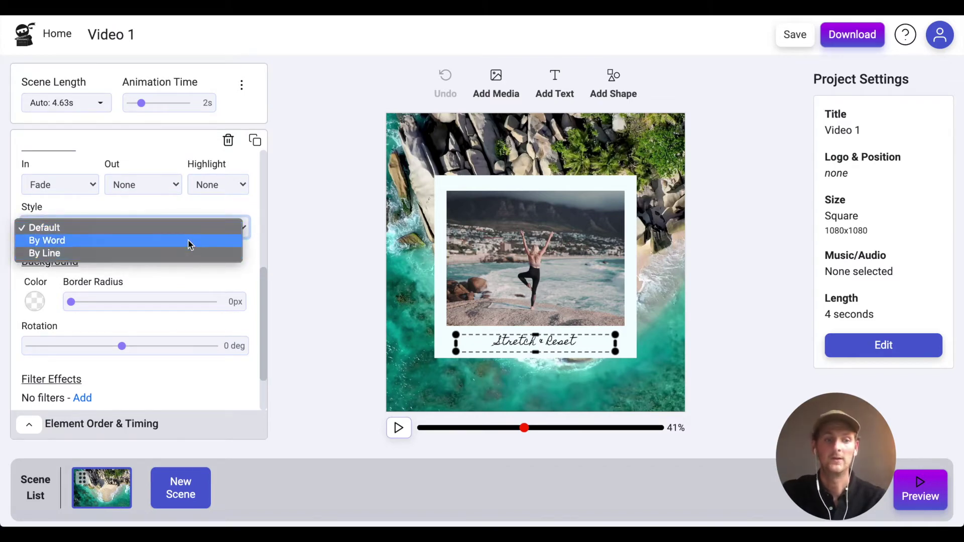
left_click(205, 281)
scroll(204, 281, "down", 1)
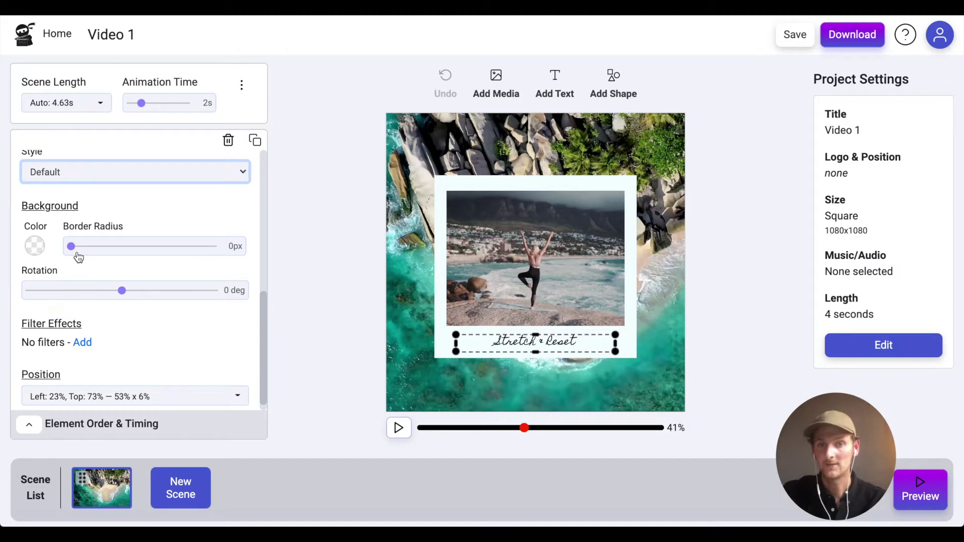
Try rotating the "Stretch & Reset" caption and return its rotation to 0 degrees
left_click(123, 293)
mouse_move(124, 295)
left_mouse_down()
mouse_move(101, 295)
mouse_move(123, 298)
left_mouse_up()
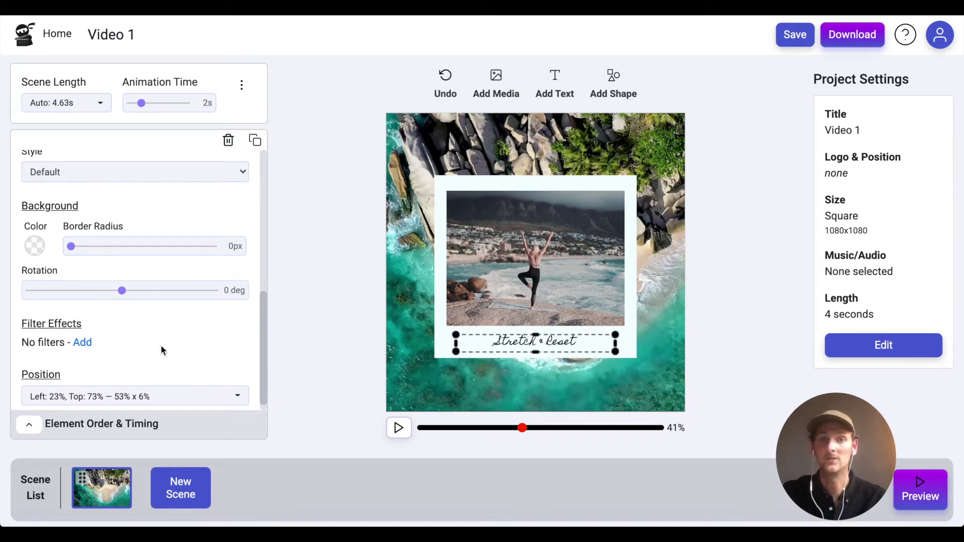
Add filter effects to the caption, look through the adjustments from brightness to hue rotate, and remove the filters
scroll(160, 346, "down", 1)
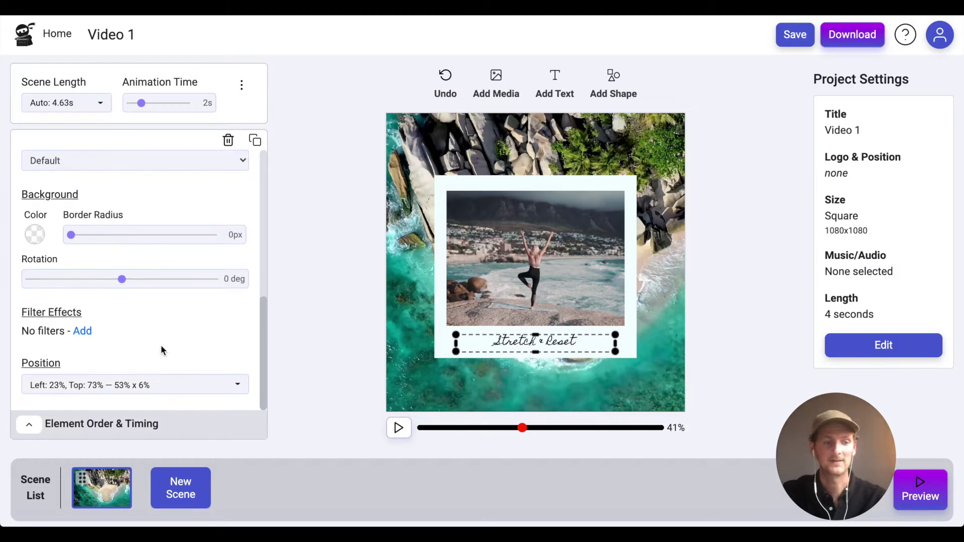
left_click(88, 337)
left_click(206, 336)
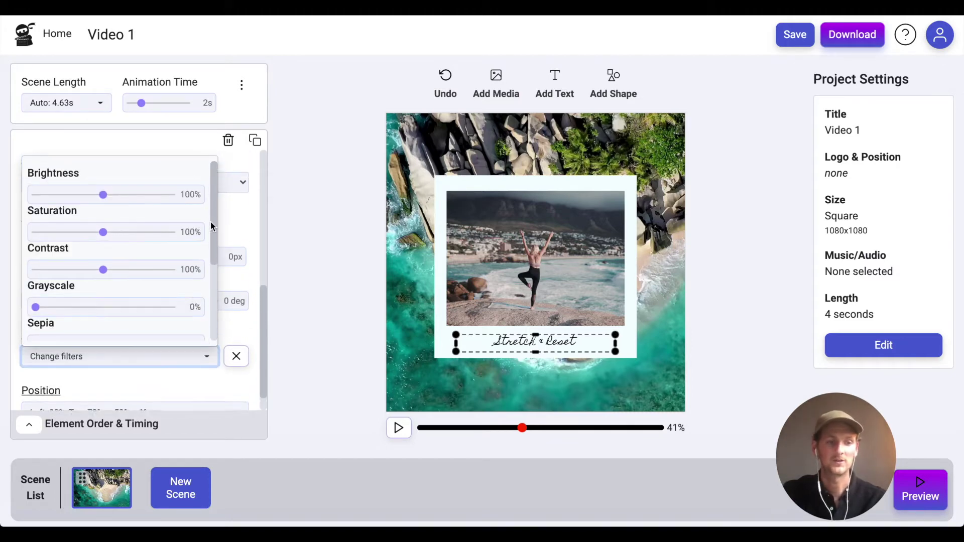
scroll(137, 260, "down", 1)
scroll(137, 260, "down", 5)
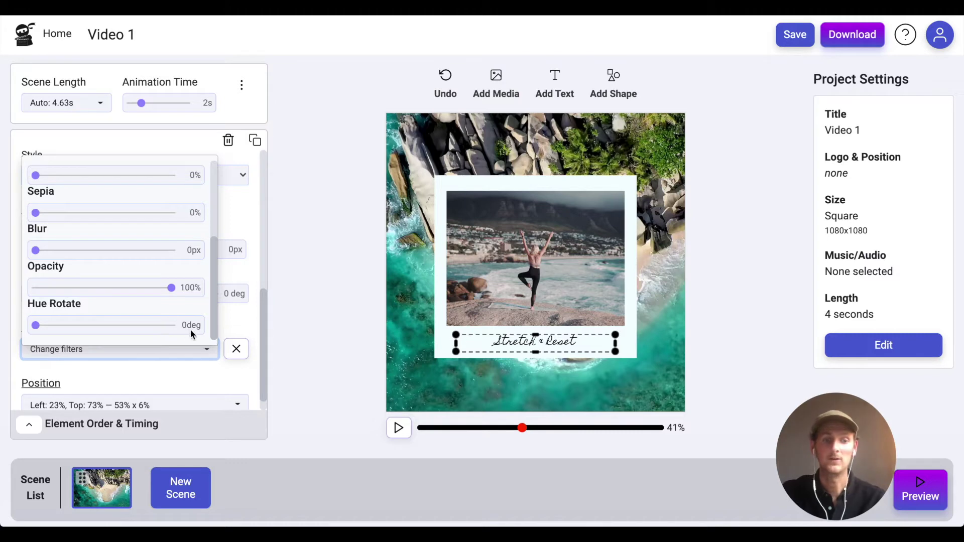
left_click(231, 315)
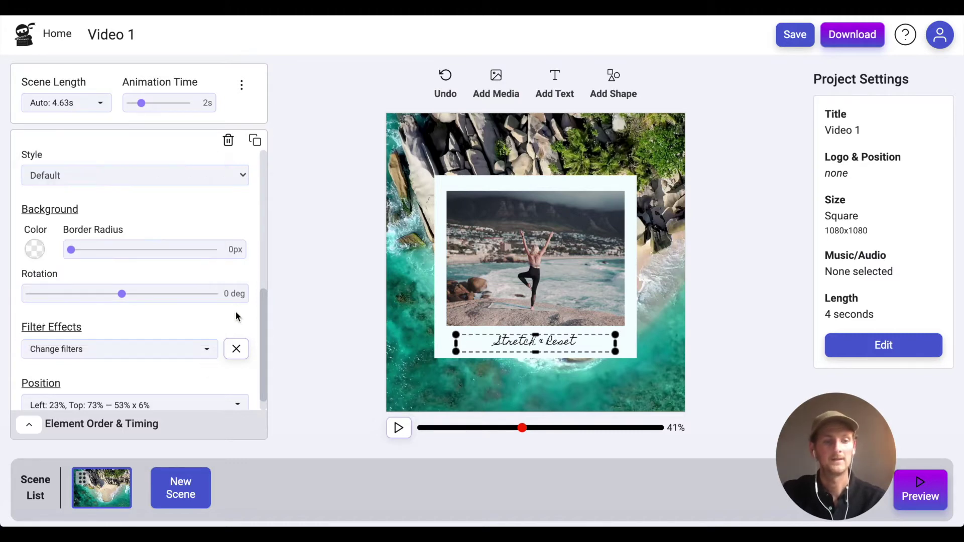
left_click(237, 353)
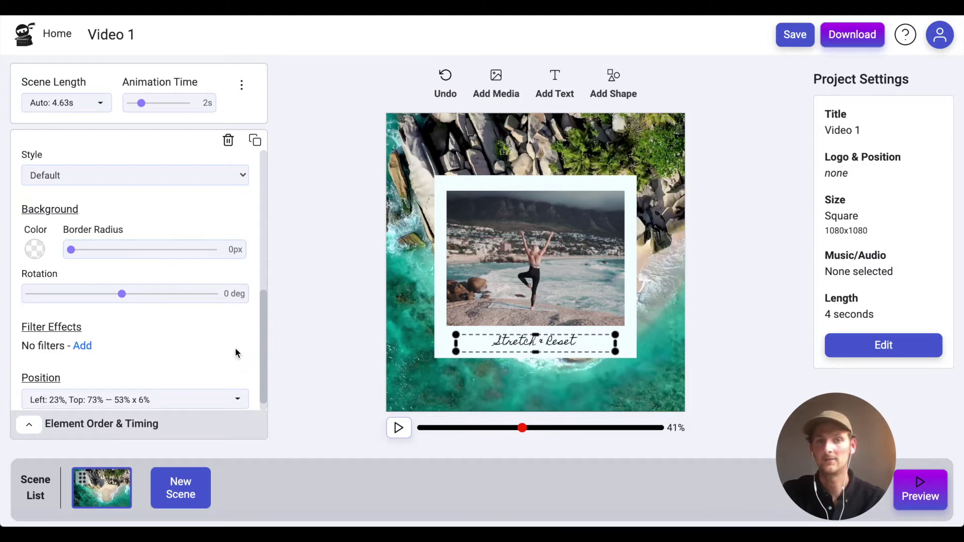
scroll(236, 351, "down", 1)
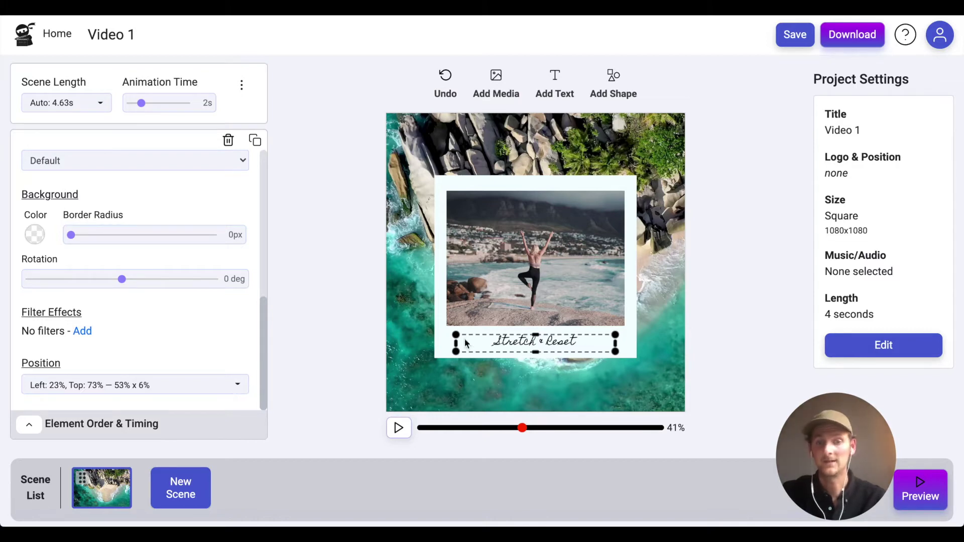
Move the "Stretch & Reset" caption to the canvas's lower-left corner and back into the white frame beneath the clip
left_click_drag(549, 345, 481, 387)
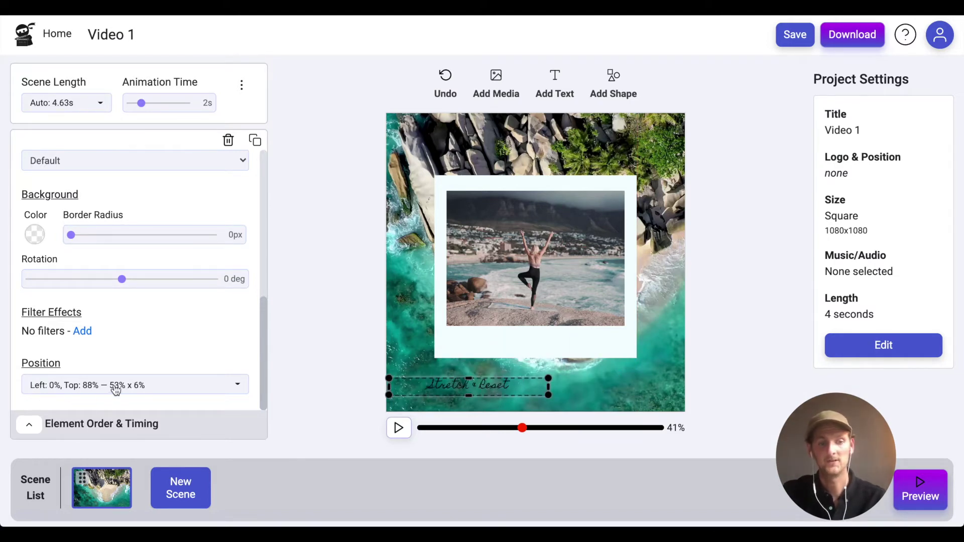
left_click(530, 365)
left_click_drag(529, 365, 516, 348)
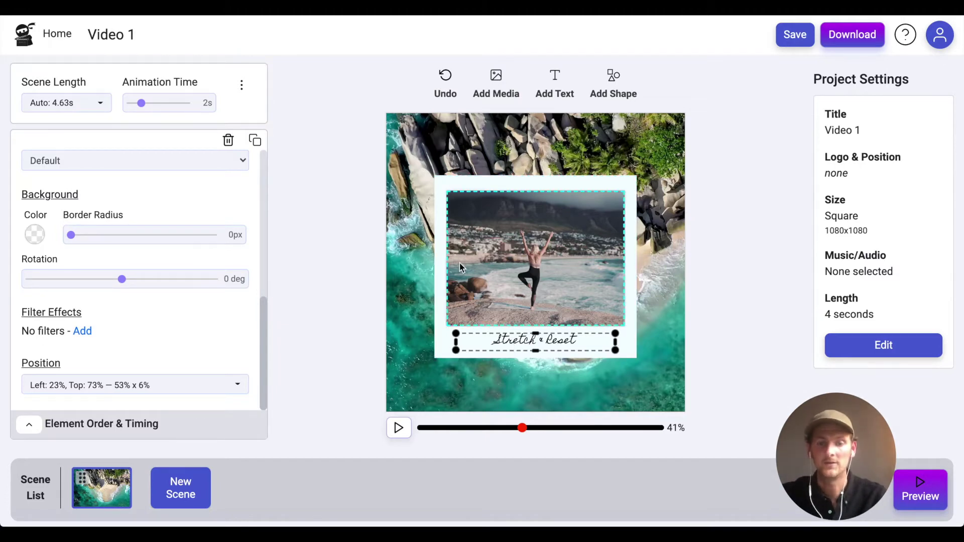
Open the media selection for the yoga clip, search the stock library for "Cats", review the results, and close without replacing the clip
left_click(474, 218)
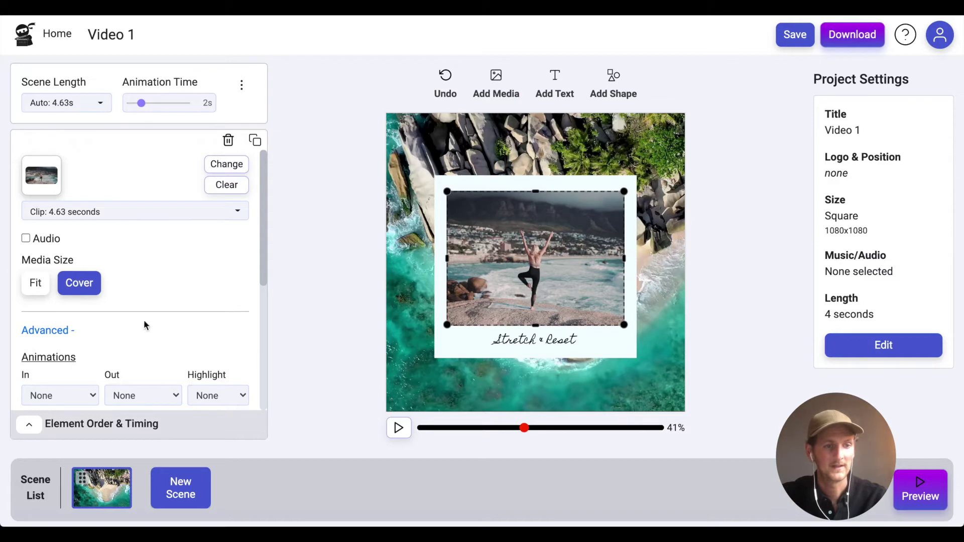
left_click(42, 175)
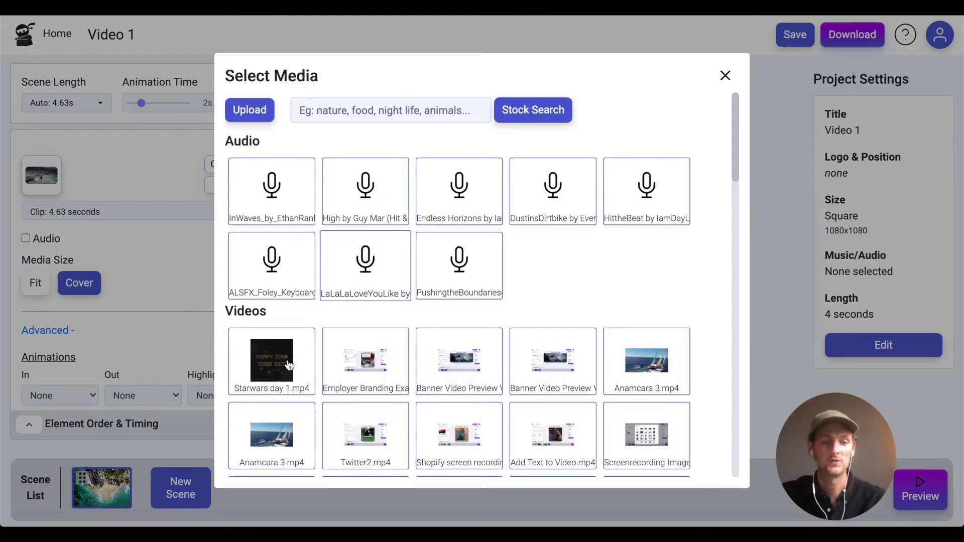
left_click(338, 112)
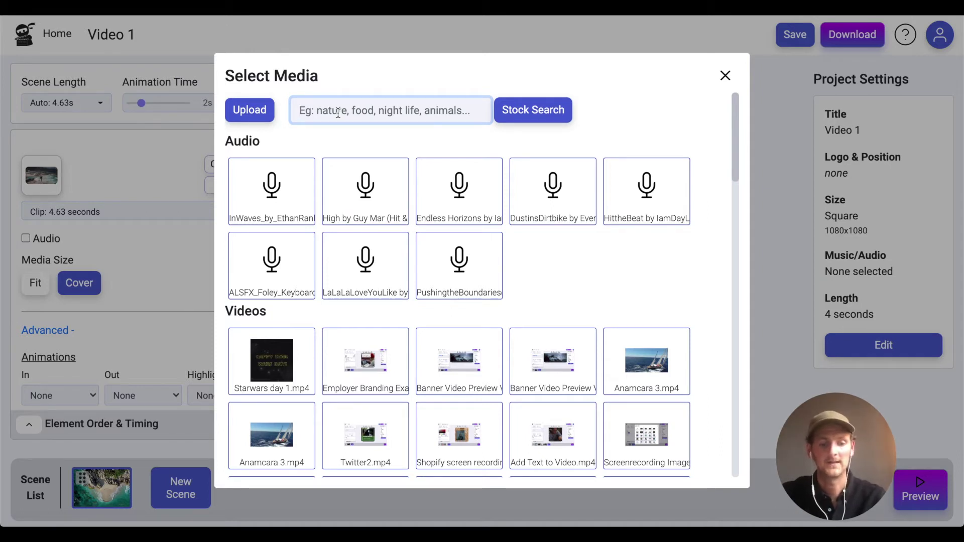
type("Cap")
key("BackSpace")
type("ts")
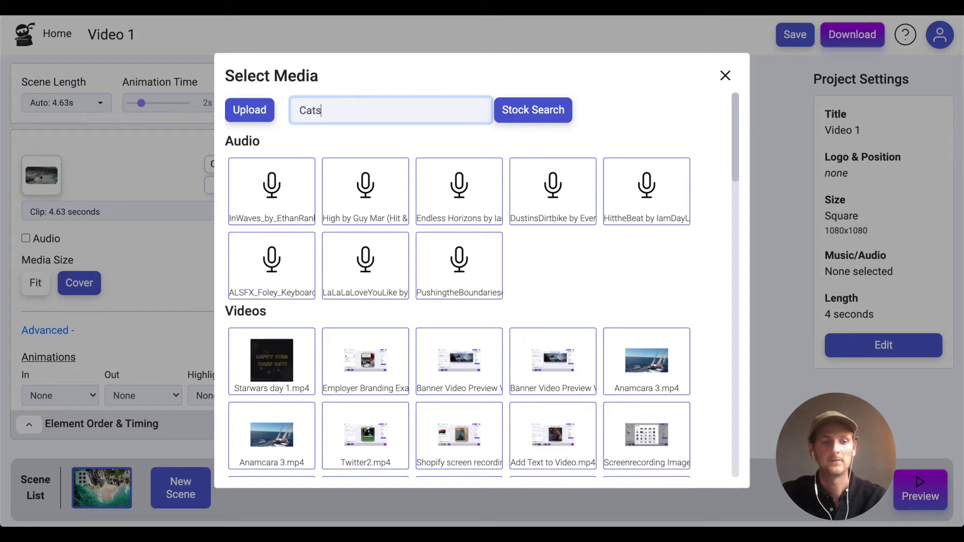
left_click(539, 115)
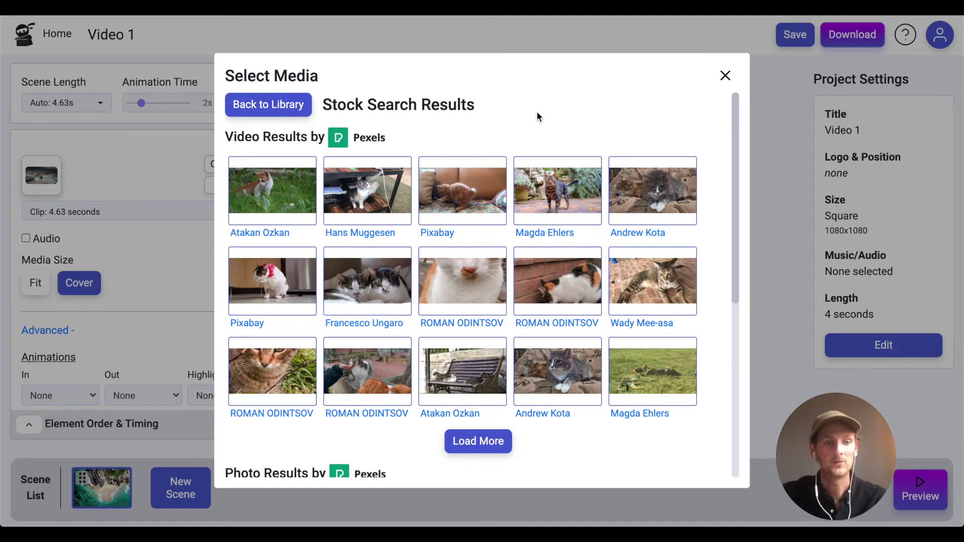
scroll(560, 435, "down", 6)
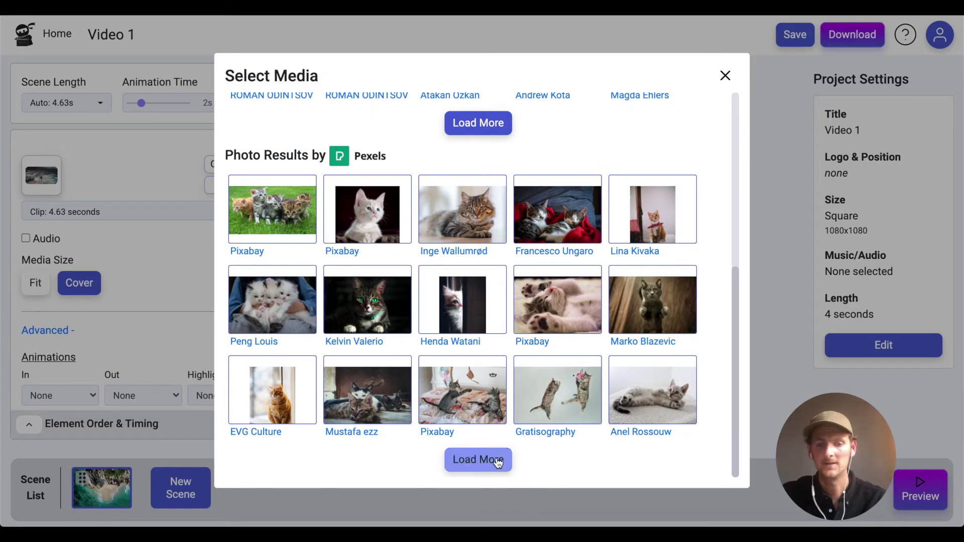
scroll(546, 144, "up", 8)
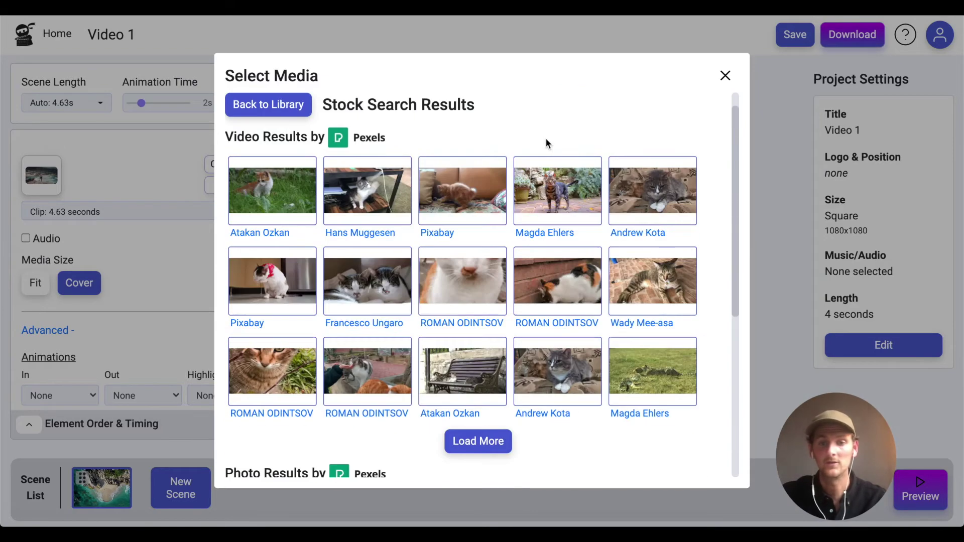
left_click(726, 75)
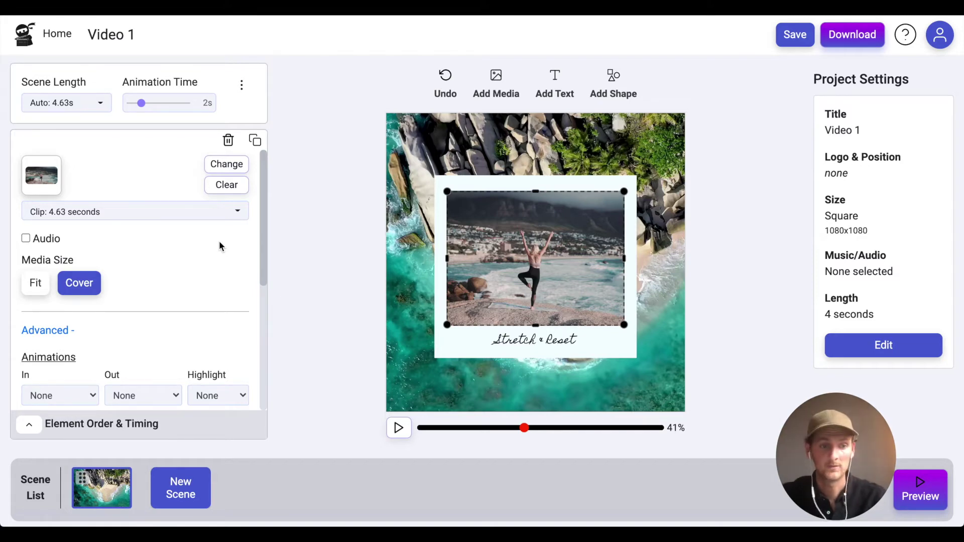
Set the yoga clip's playback length to Auto-Calculate
left_click(241, 215)
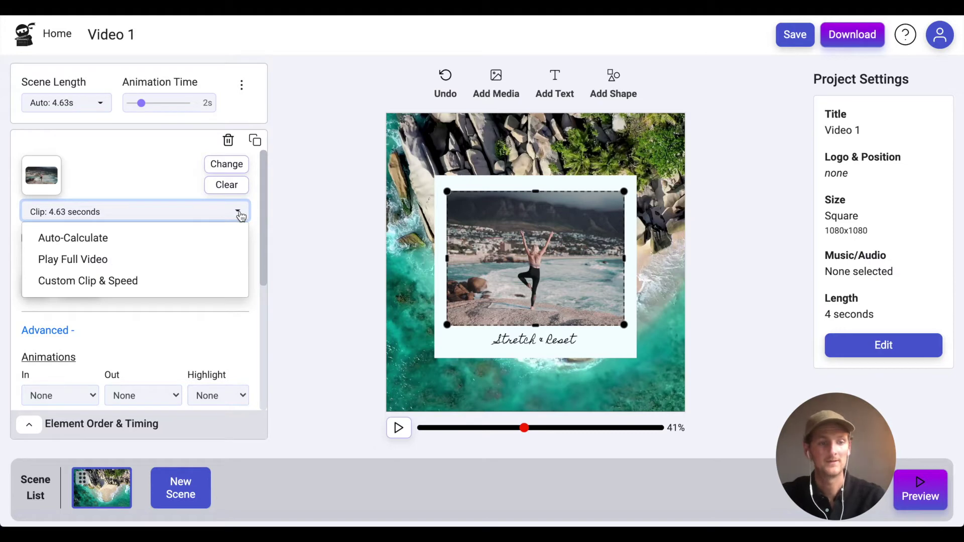
left_click(125, 239)
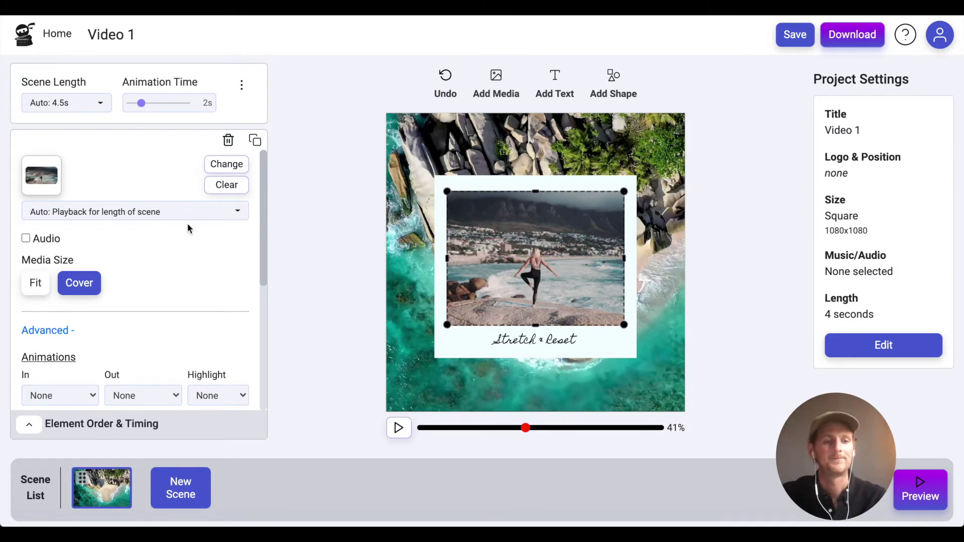
Set the yoga clip's playback length to Play Full Video
left_click(234, 213)
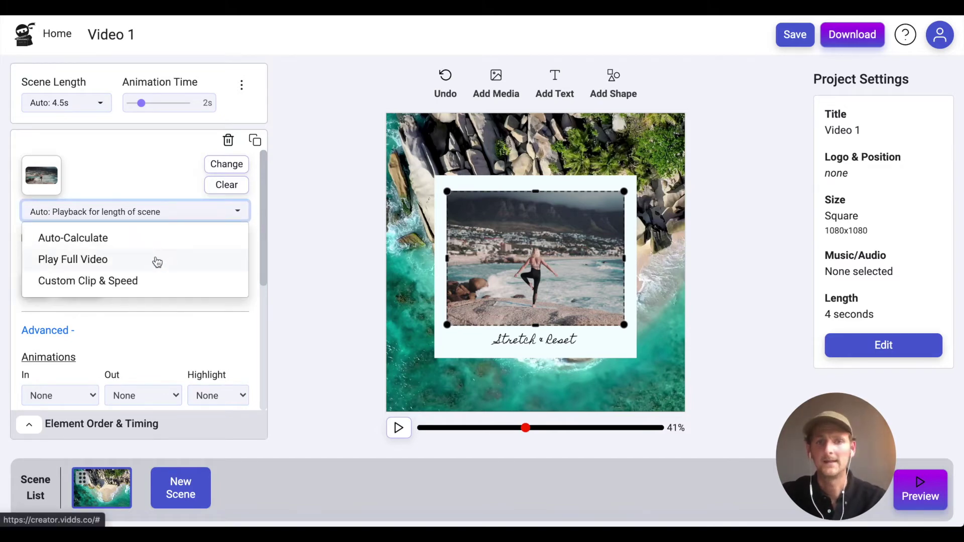
left_click(101, 261)
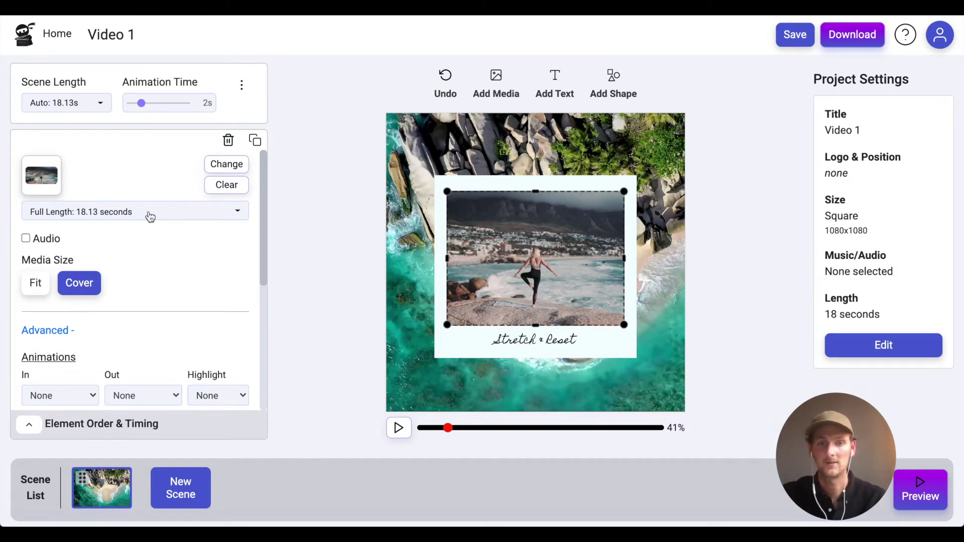
Trim the yoga clip with Custom Clip & Speed to the section from about 0:07 to 0:11 at 1.25x playback speed
left_click(237, 217)
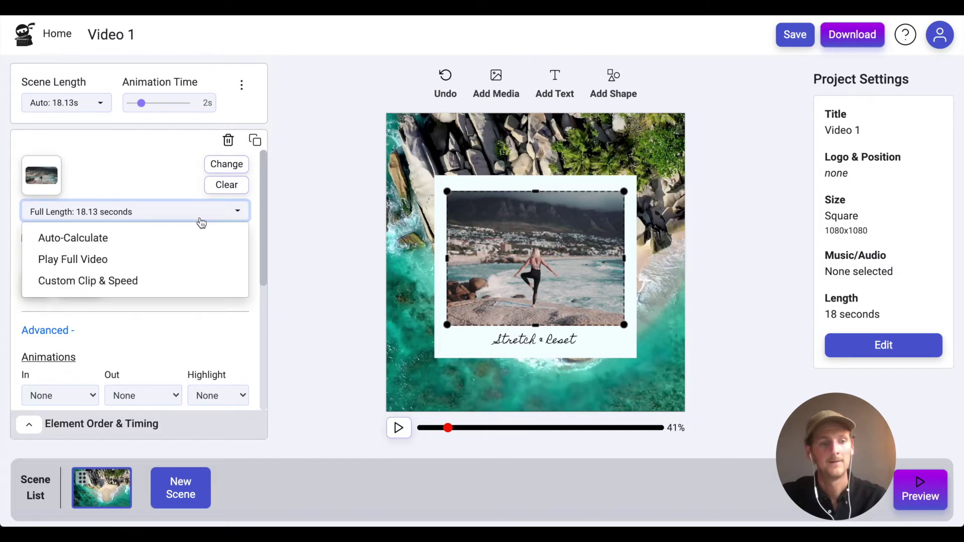
left_click(132, 283)
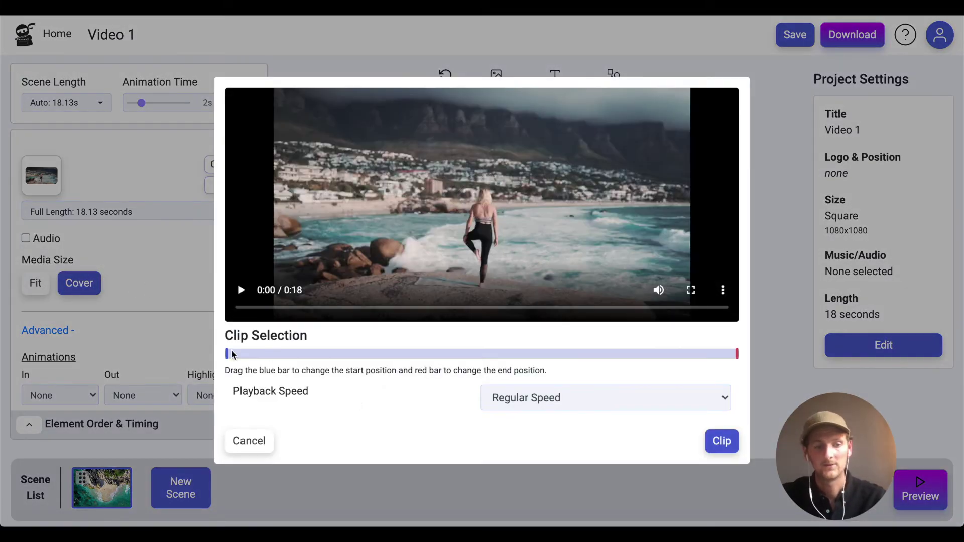
left_click_drag(227, 354, 449, 358)
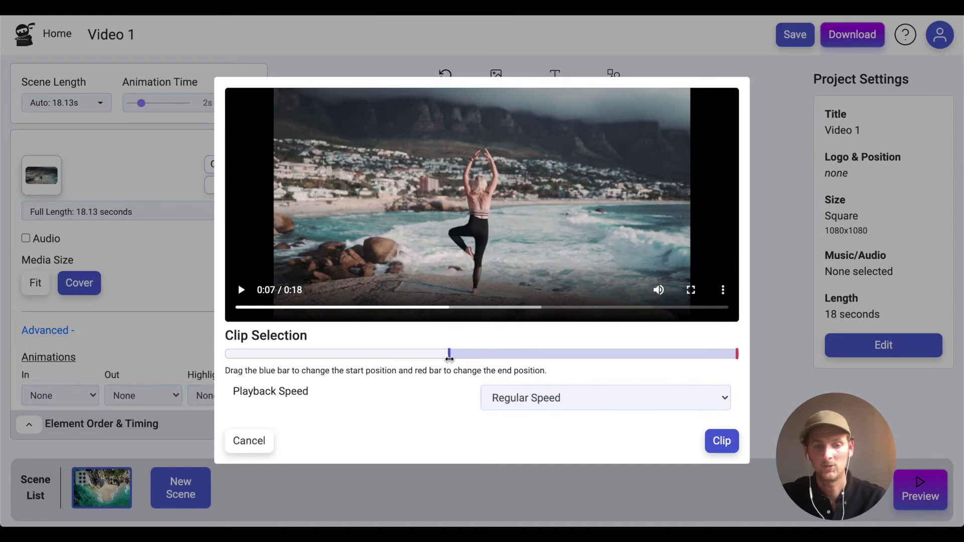
left_click_drag(737, 354, 542, 356)
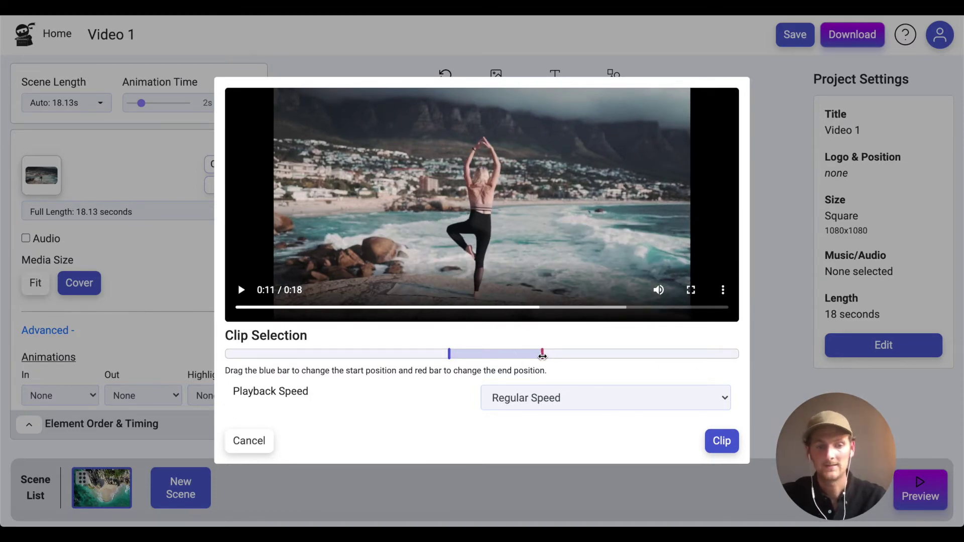
left_click(657, 405)
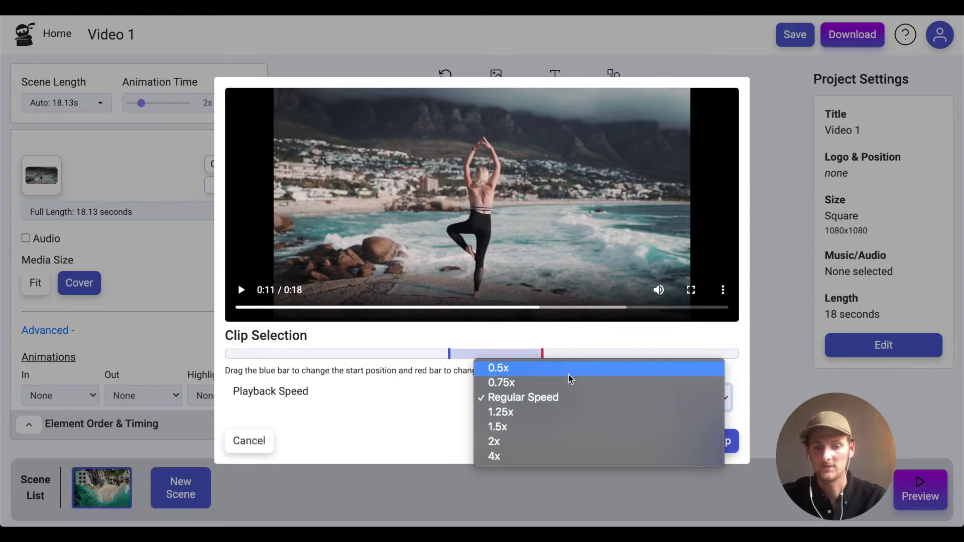
left_click(550, 412)
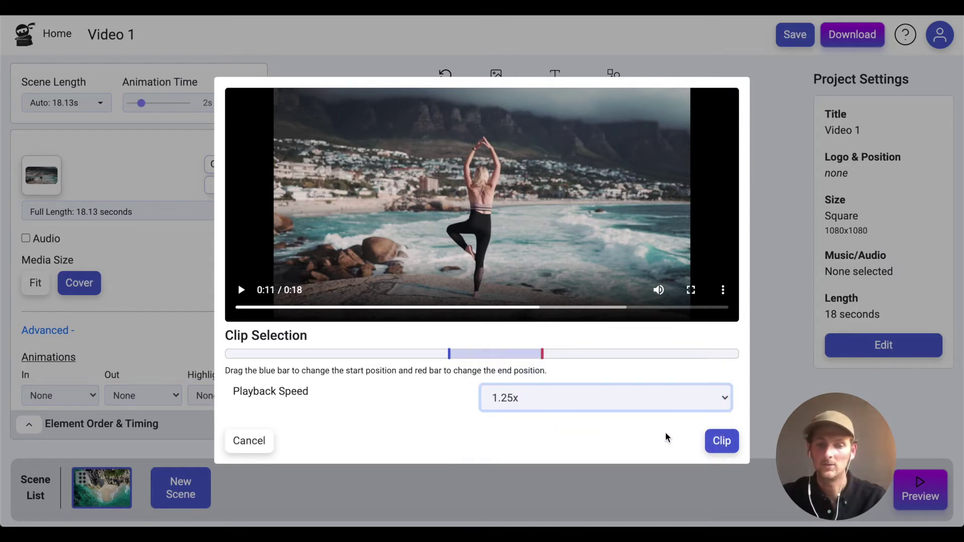
left_click(721, 441)
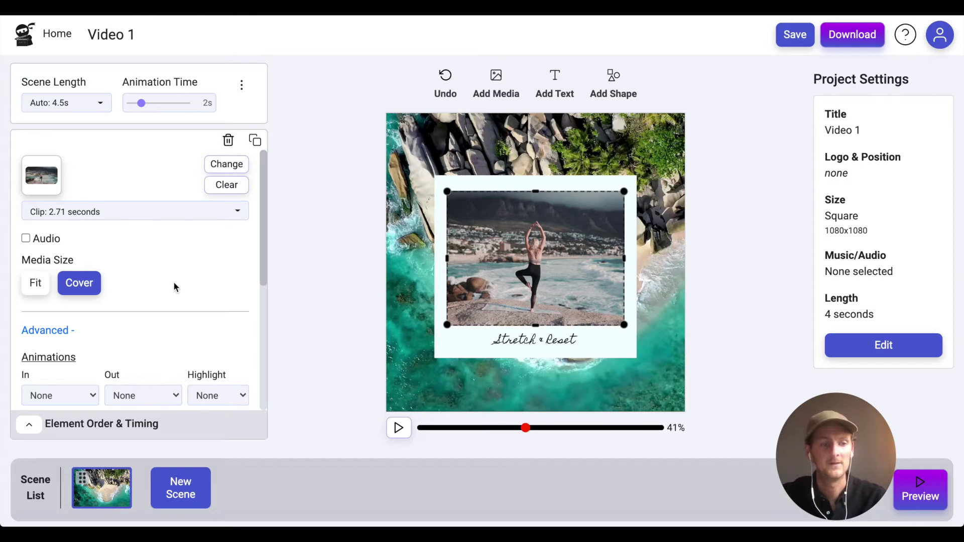
Turn on the yoga clip's audio and keep its volume at 1x
left_click(26, 240)
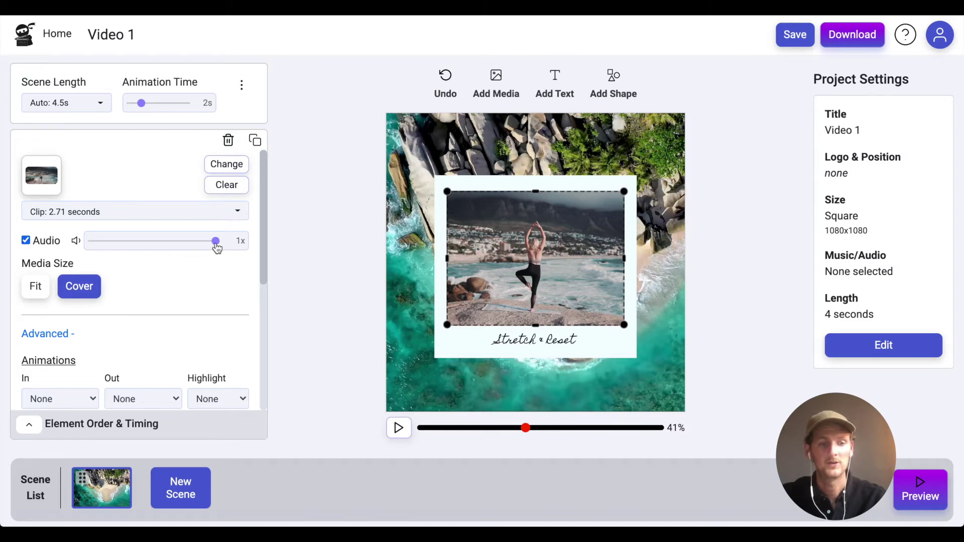
mouse_move(216, 246)
left_mouse_down()
mouse_move(131, 245)
mouse_move(218, 244)
left_mouse_up()
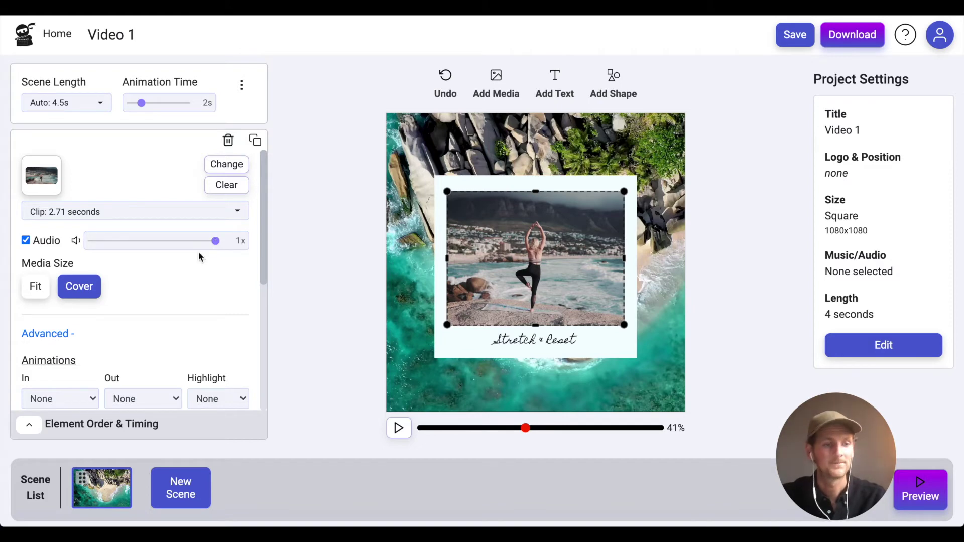
double_click(25, 262)
left_click(160, 290)
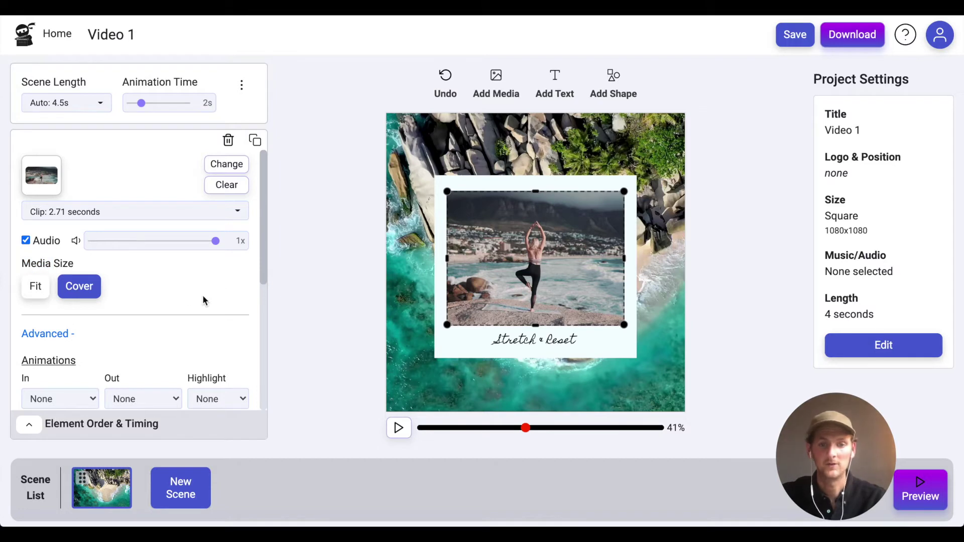
Try the Fit media size on the yoga clip and return it to Cover
left_click(36, 288)
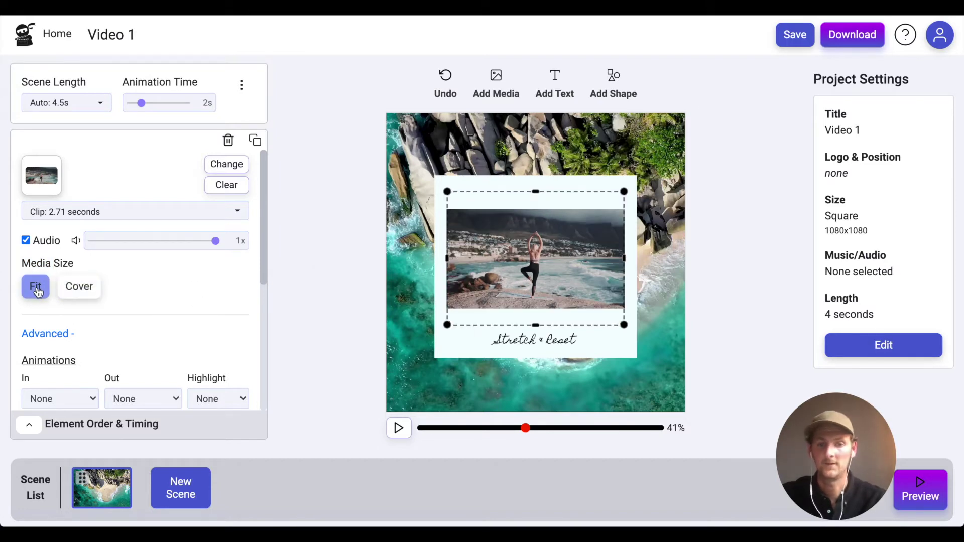
left_click(76, 292)
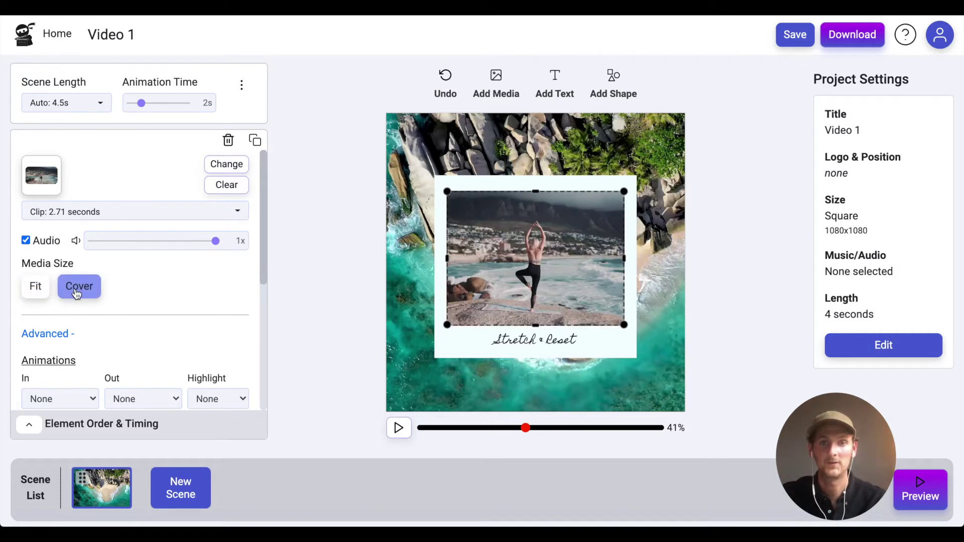
Look through the yoga clip's advanced animation and background settings, and try its rotation, leaving it at 0 deg
scroll(153, 304, "down", 4)
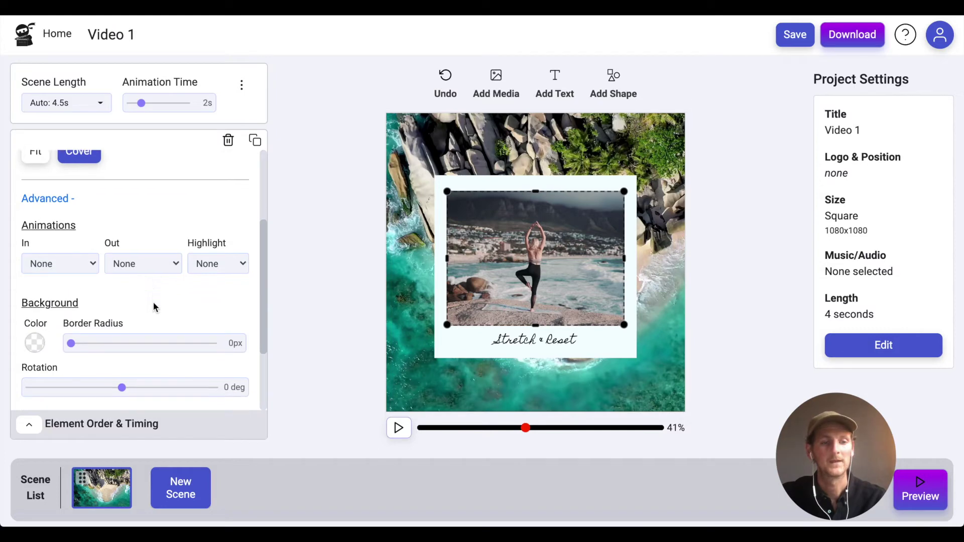
scroll(155, 306, "up", 1)
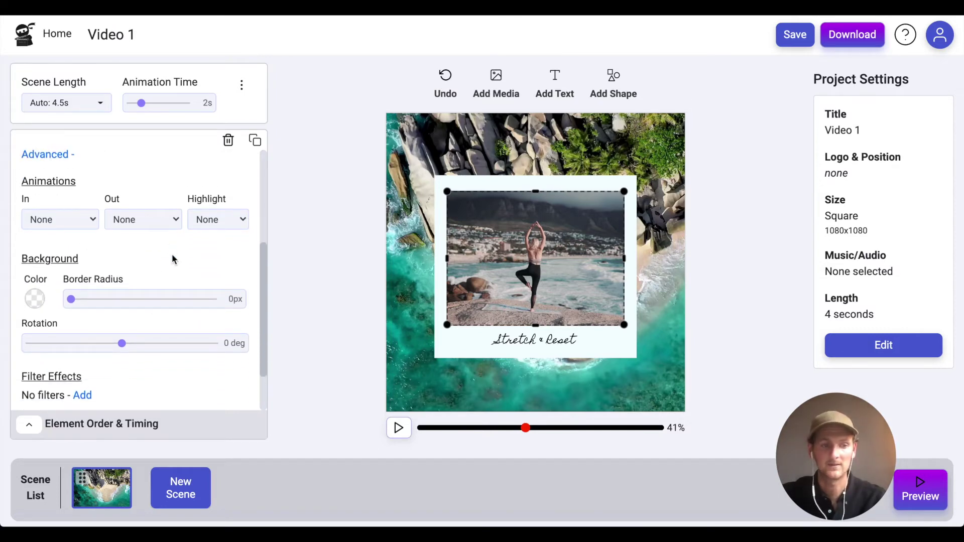
scroll(172, 254, "down", 1)
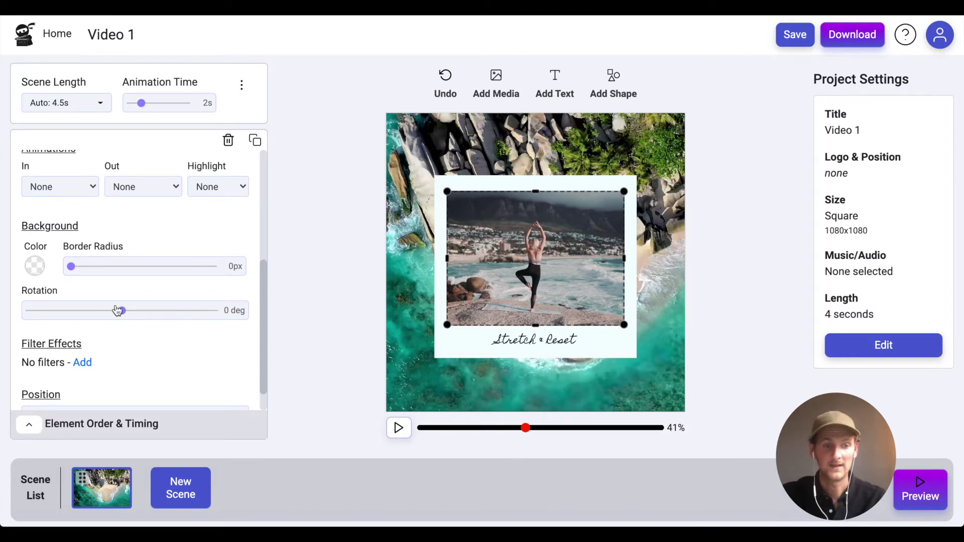
mouse_move(122, 311)
left_mouse_down()
mouse_move(108, 312)
mouse_move(123, 315)
left_mouse_up()
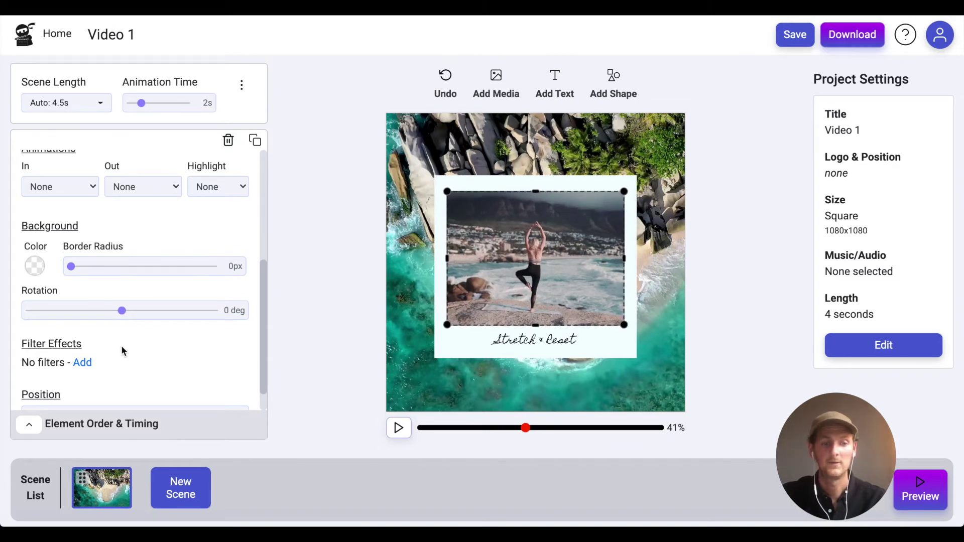
Add filter effects to the yoga clip with brightness 118%, saturation 145% and contrast 141%
scroll(122, 345, "down", 1)
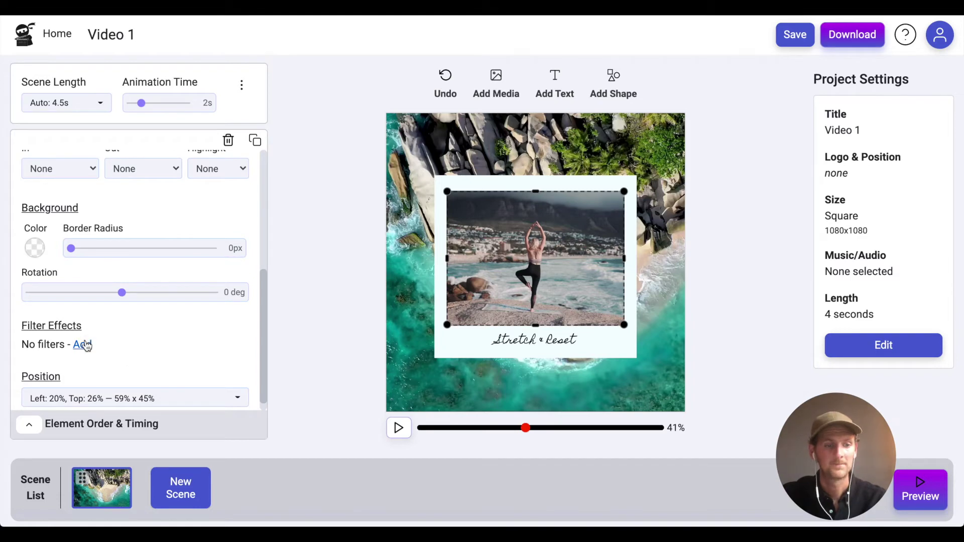
left_click(86, 346)
left_click(140, 351)
left_click_drag(102, 200, 78, 196)
left_click_drag(112, 238, 133, 234)
left_click(90, 197)
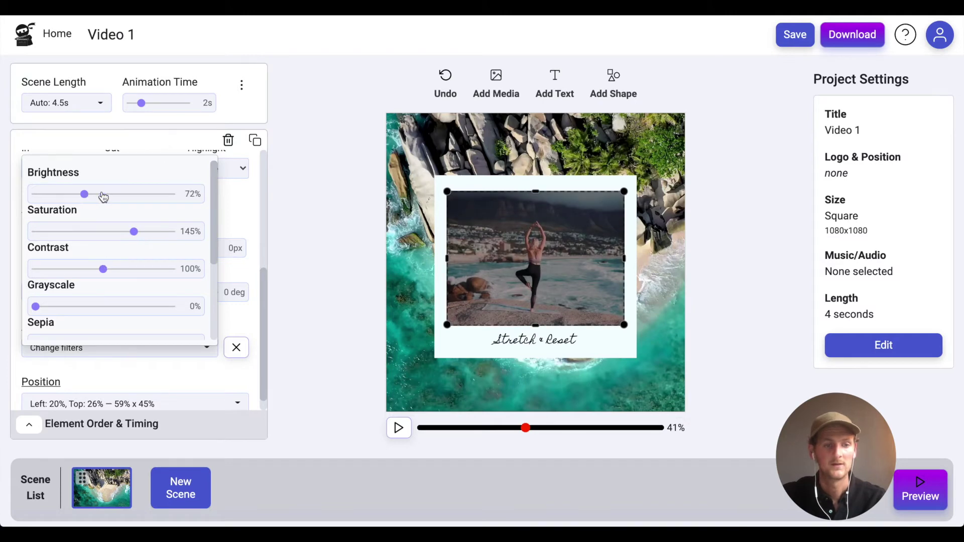
left_click_drag(91, 197, 116, 196)
left_click_drag(103, 270, 133, 271)
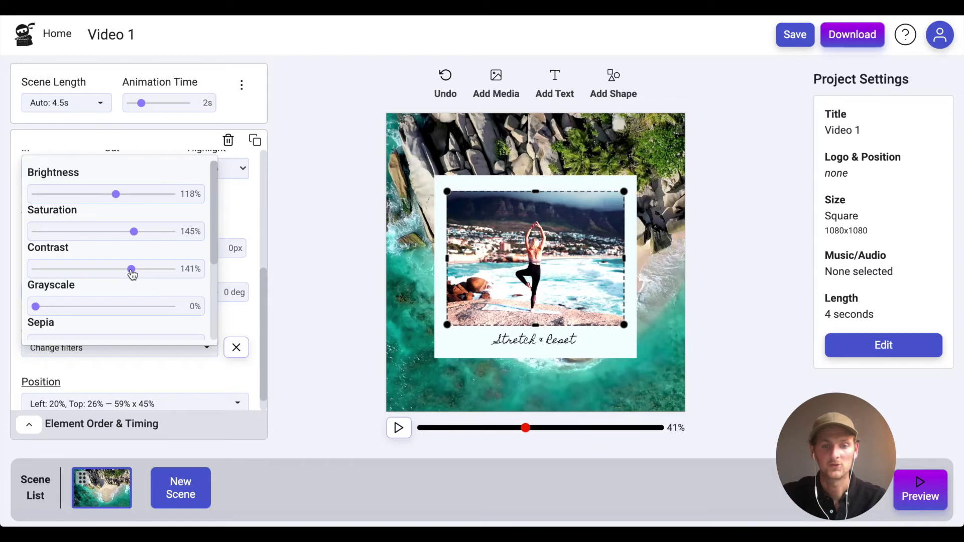
Try 46% opacity and the hue rotate filter on the yoga clip, remove all its filters, and deselect it
scroll(131, 275, "down", 3)
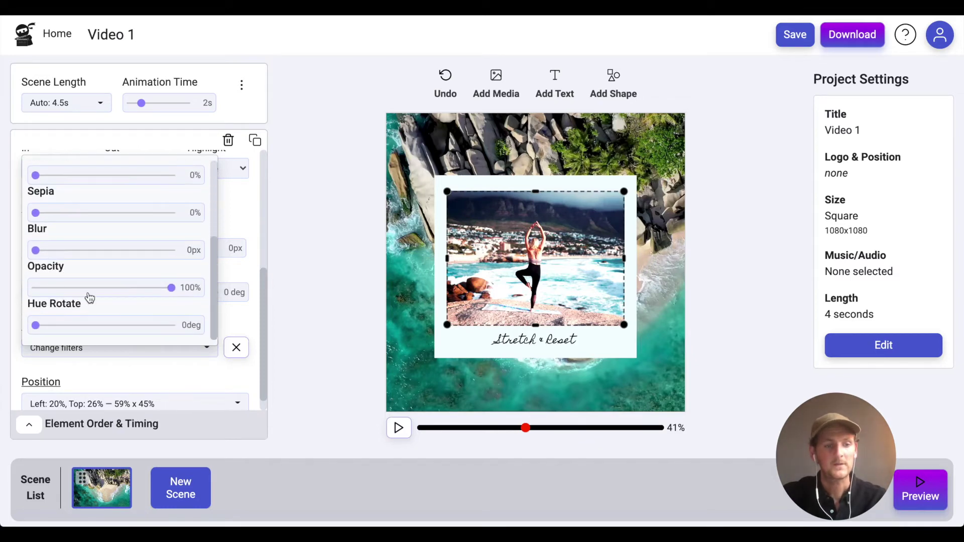
left_click_drag(169, 287, 99, 298)
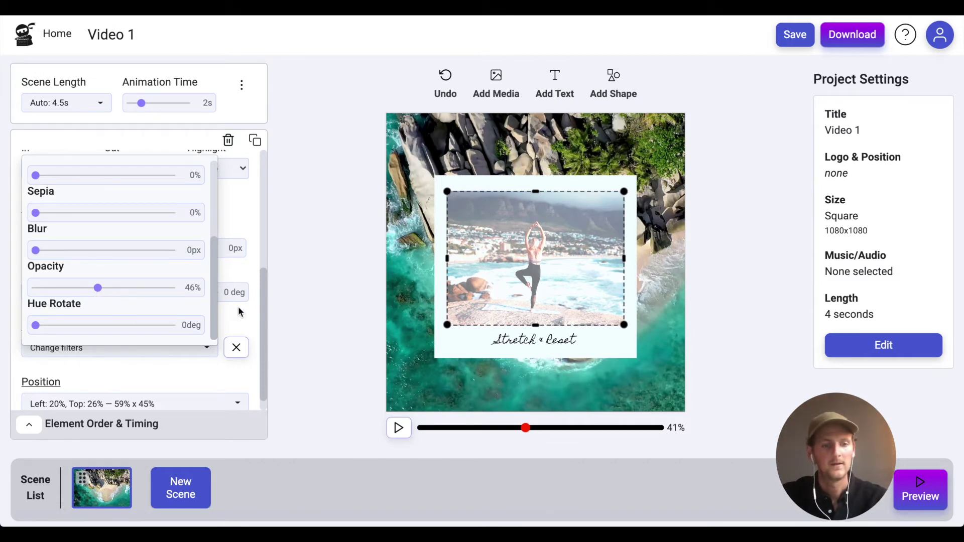
mouse_move(39, 327)
left_mouse_down()
mouse_move(129, 332)
mouse_move(37, 329)
left_mouse_up()
left_click(242, 346)
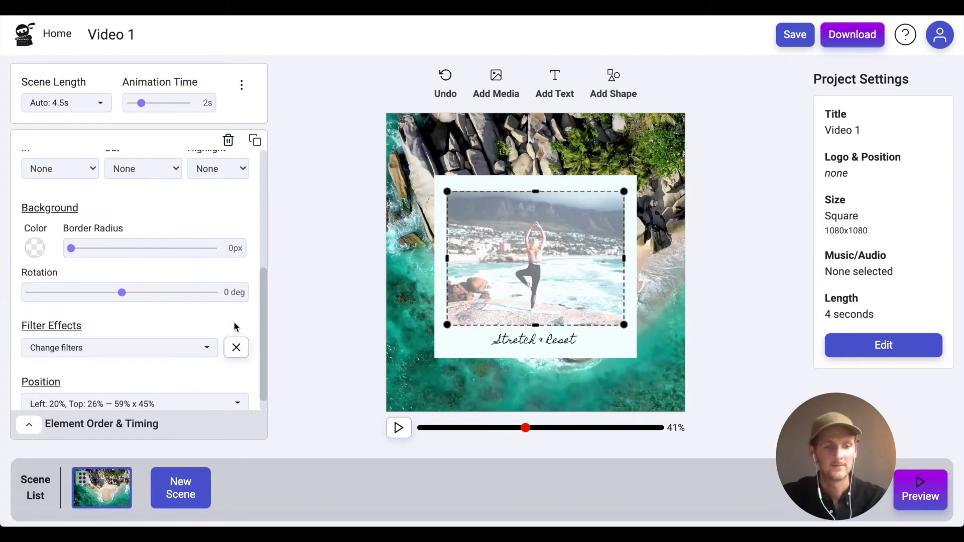
left_click(243, 351)
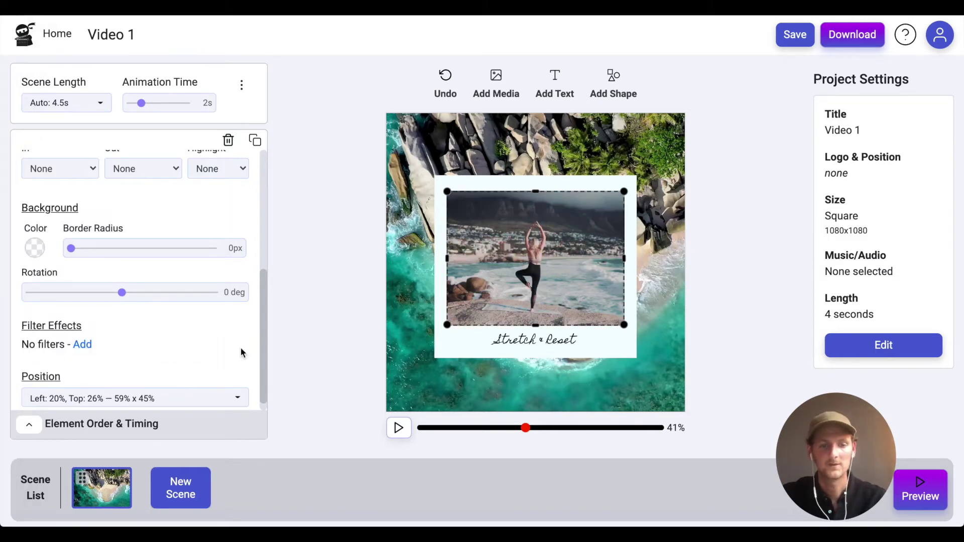
left_click(341, 346)
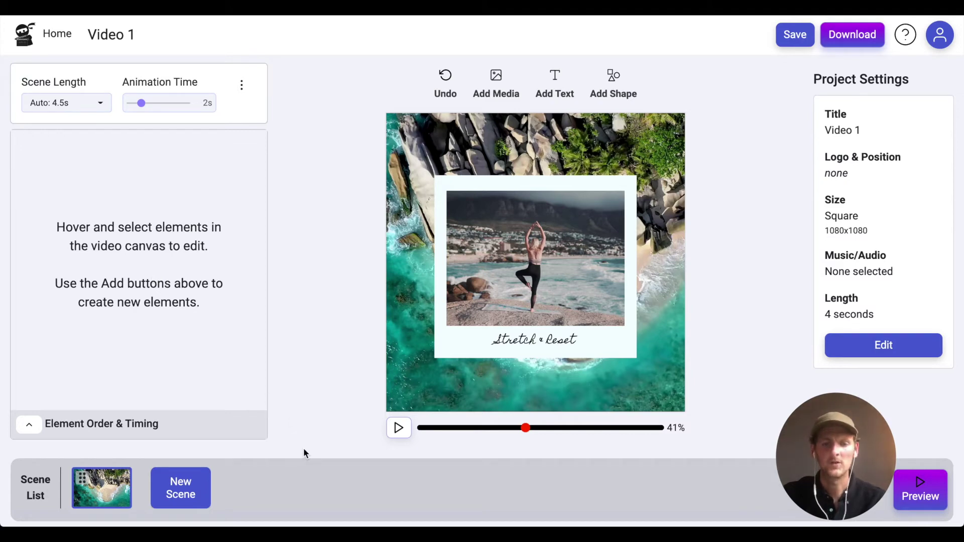
Add a new scene from the template captioned "Join us for the most relaxing retreat in the Indonesian islands!"
left_click(208, 491)
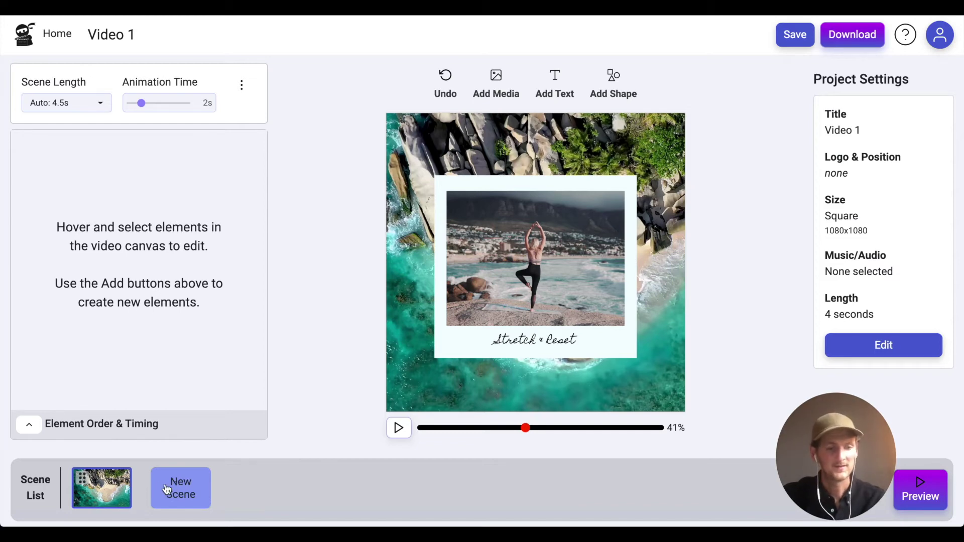
left_click(190, 495)
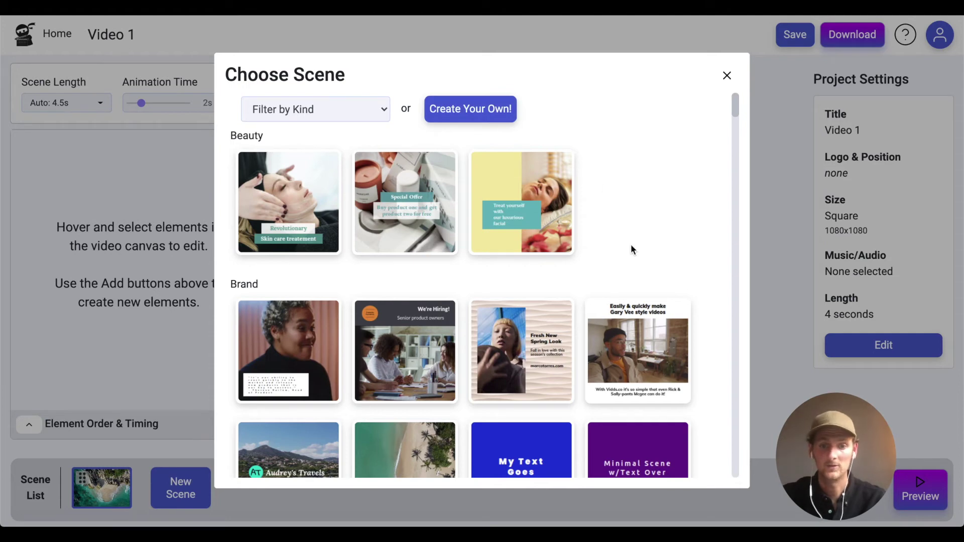
scroll(631, 246, "down", 2)
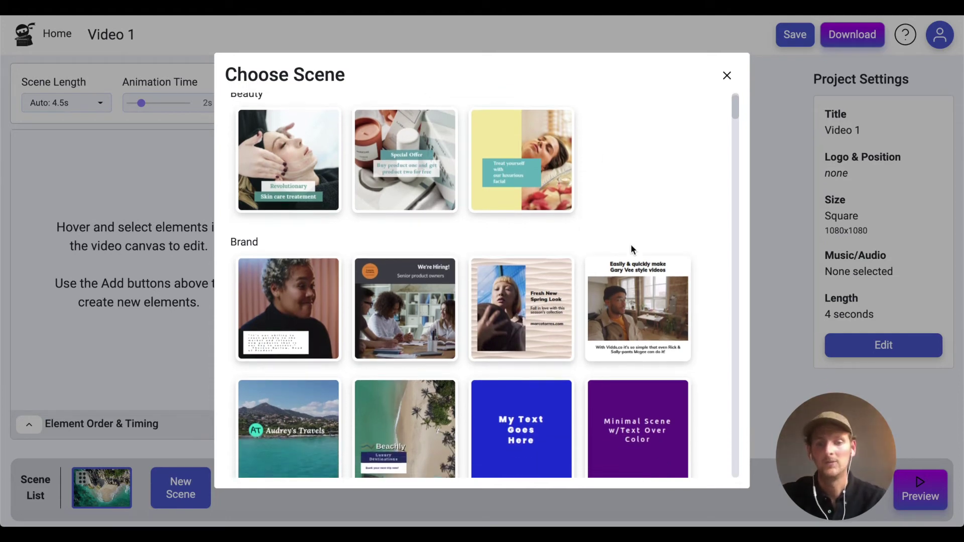
scroll(632, 248, "down", 1)
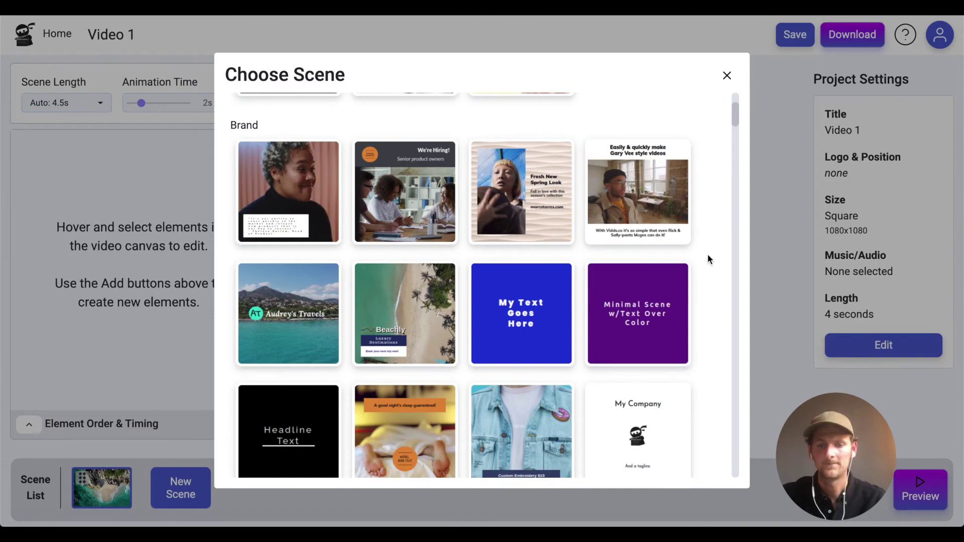
scroll(700, 256, "down", 5)
scroll(698, 257, "down", 3)
scroll(698, 257, "up", 2)
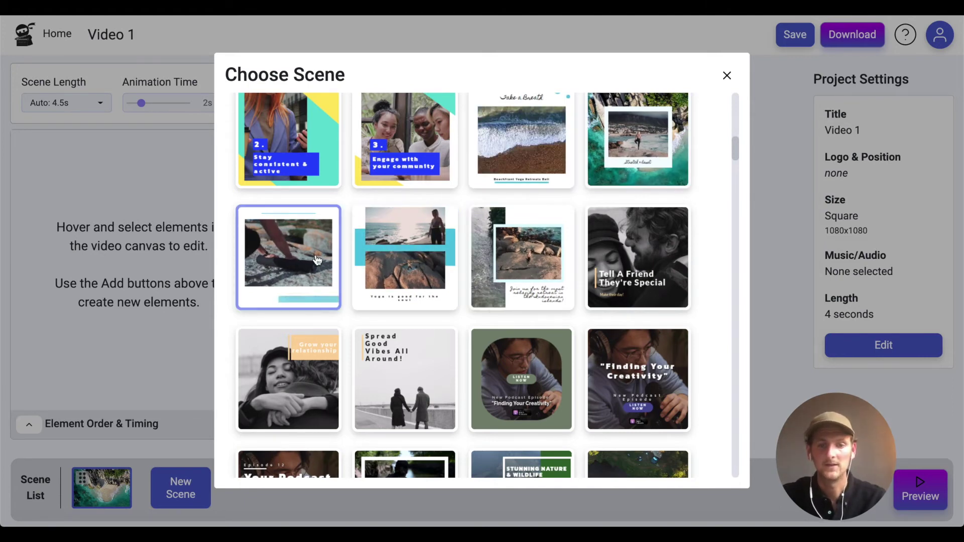
left_click(495, 266)
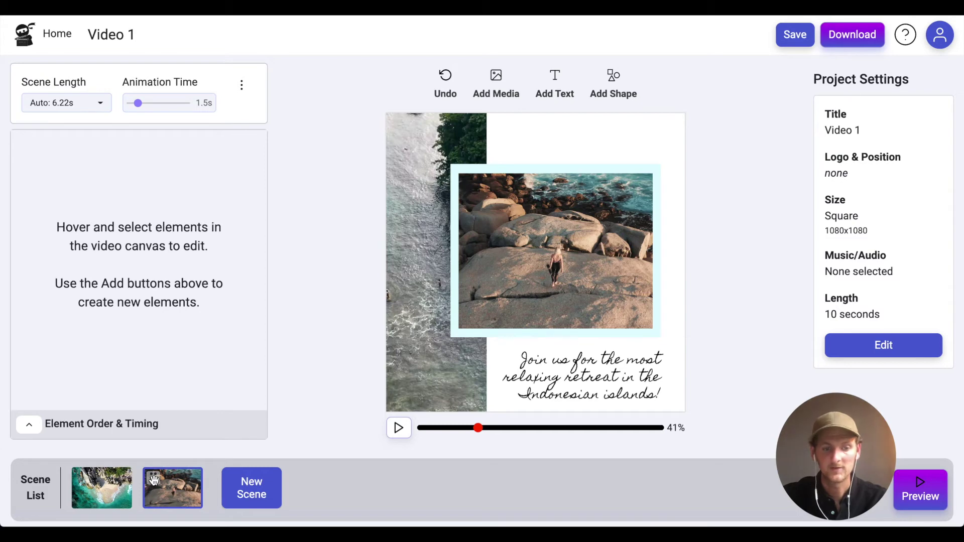
Move the retreat scene ahead of the "Stretch & Reset" scene, preview the whole video, and close the preview
left_click_drag(153, 479, 83, 485)
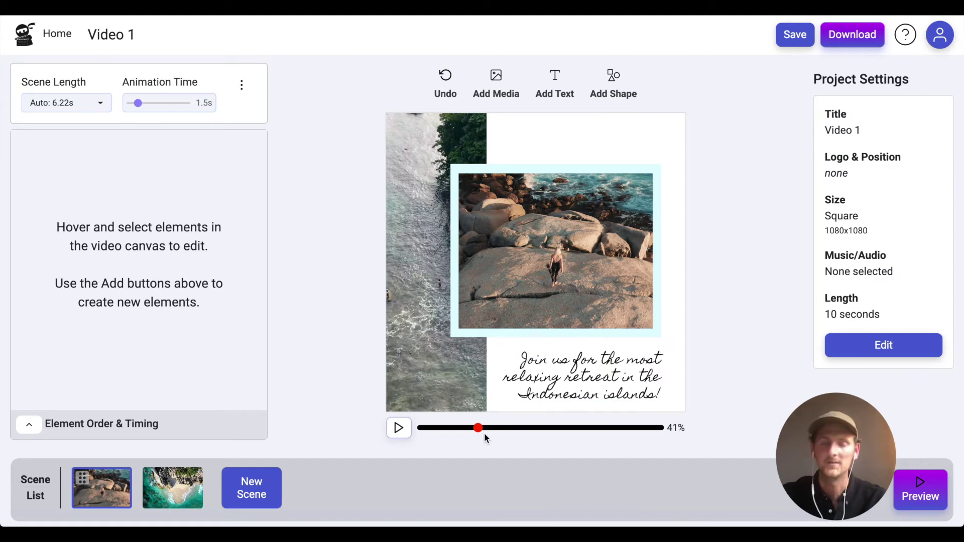
left_click(912, 494)
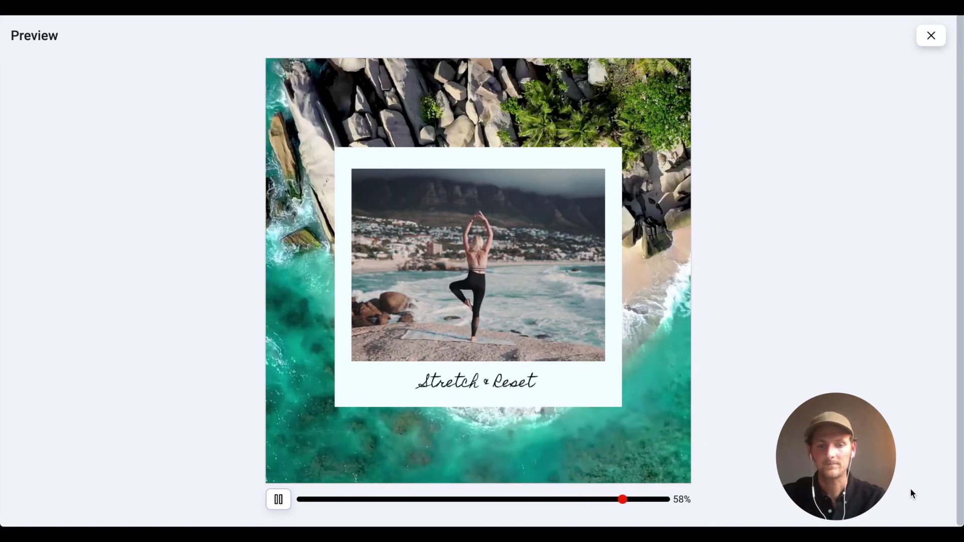
left_click(931, 36)
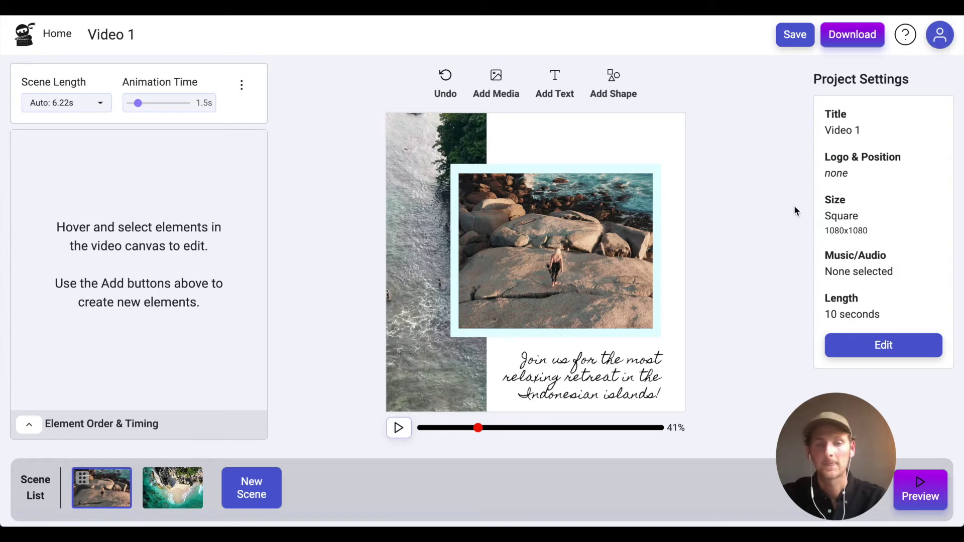
Save the project and resize the video to 9:16 Vertical Stories/TikTok in the video settings
left_click(798, 35)
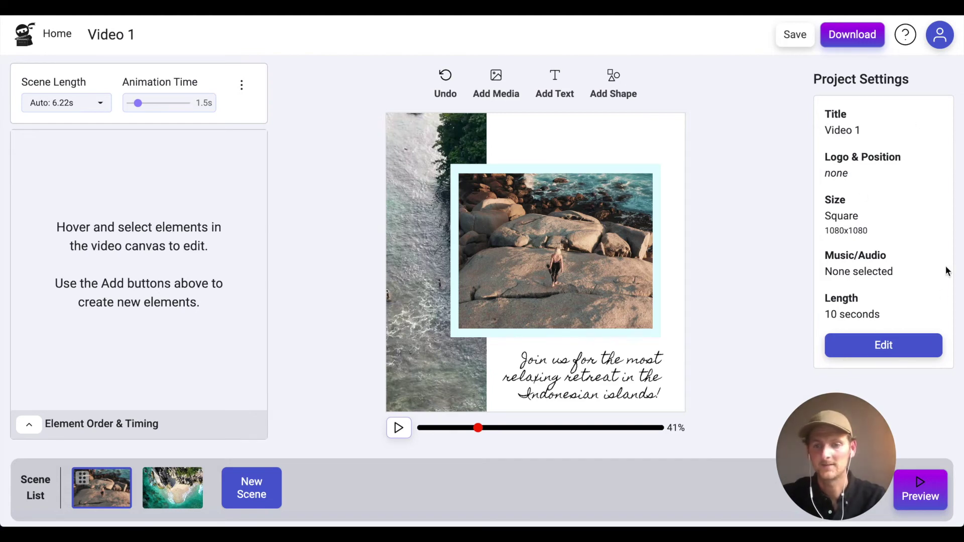
left_click(876, 350)
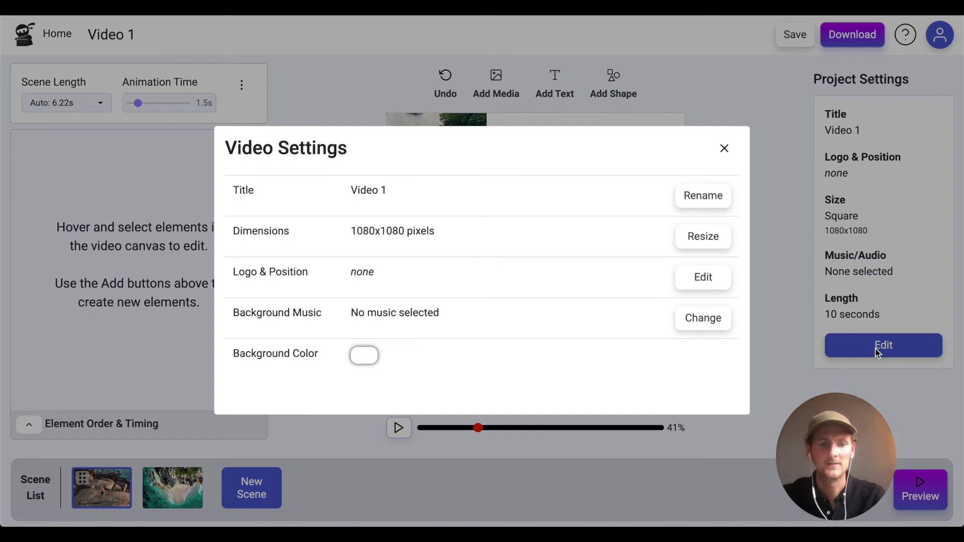
left_click(678, 246)
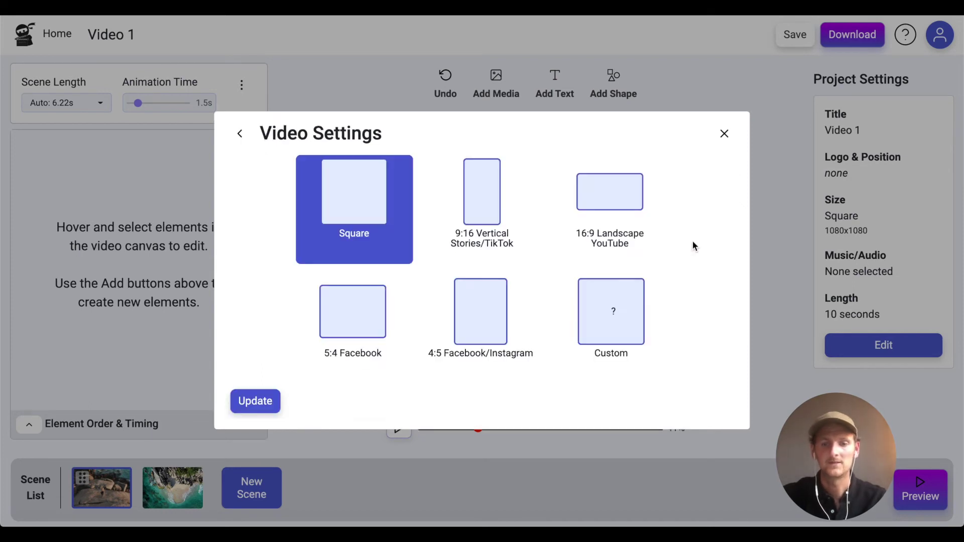
left_click(499, 221)
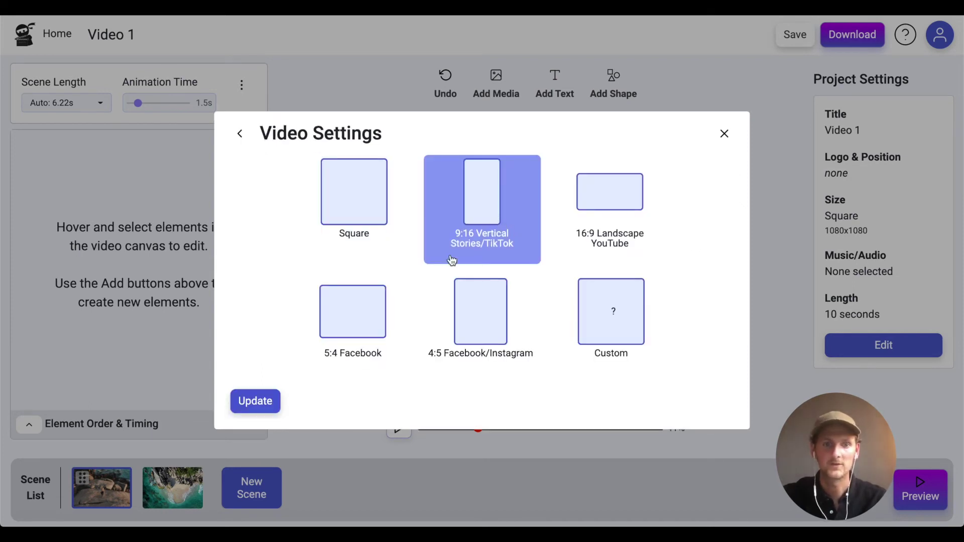
left_click(256, 401)
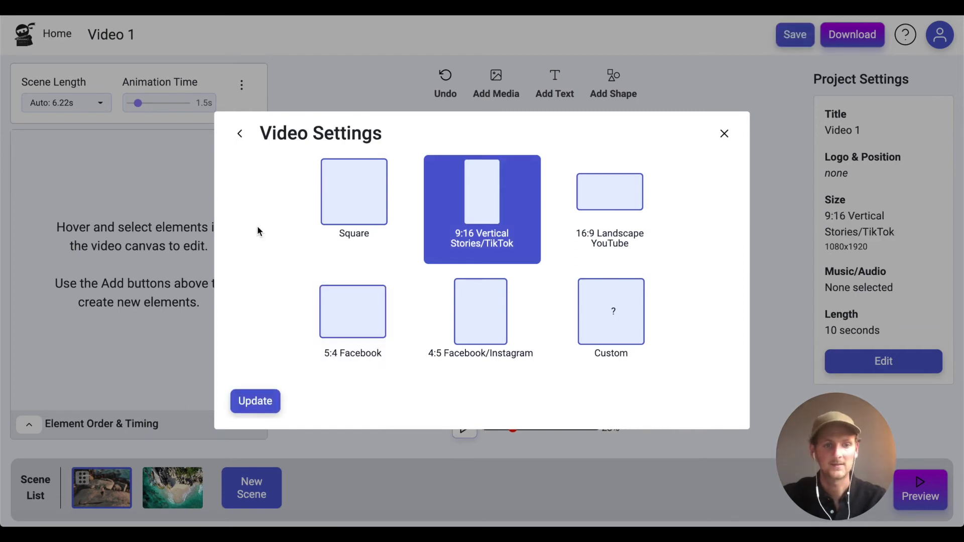
left_click(723, 133)
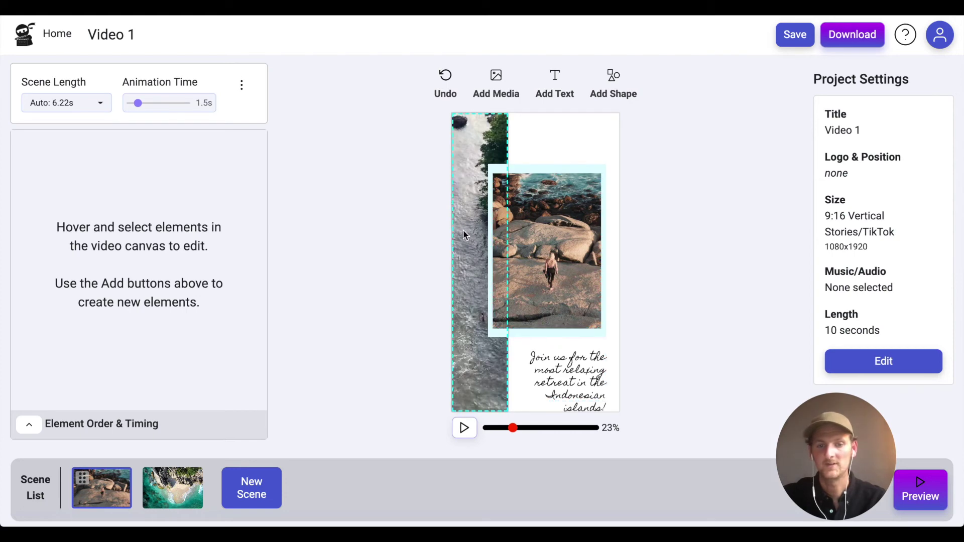
Move the retreat caption slightly up inside the vertical canvas and rewind the scene to near its start
left_click(580, 380)
left_click_drag(580, 376, 562, 401)
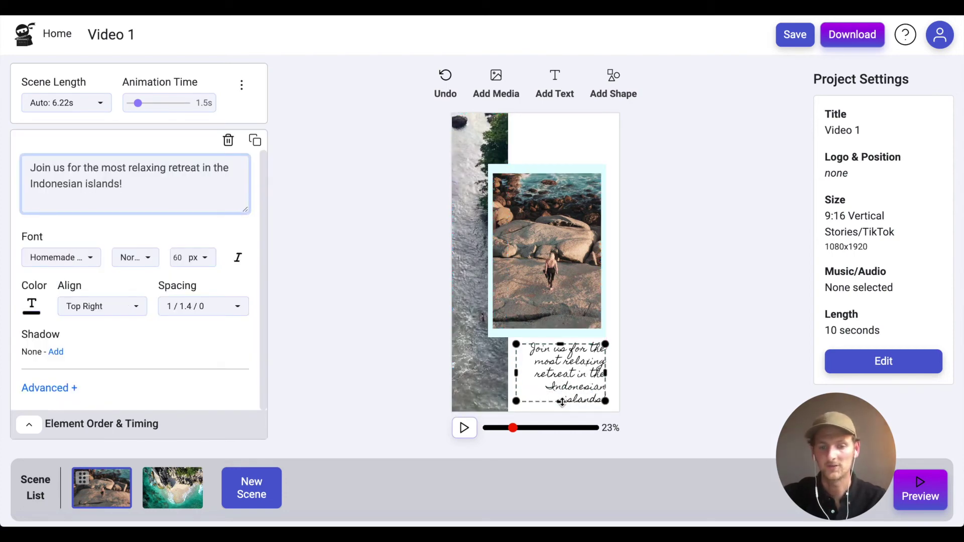
mouse_move(490, 428)
left_mouse_down()
mouse_move(597, 430)
mouse_move(491, 434)
left_mouse_up()
Browse the stock tracks for background music in the video settings and close them without choosing one
left_click(859, 365)
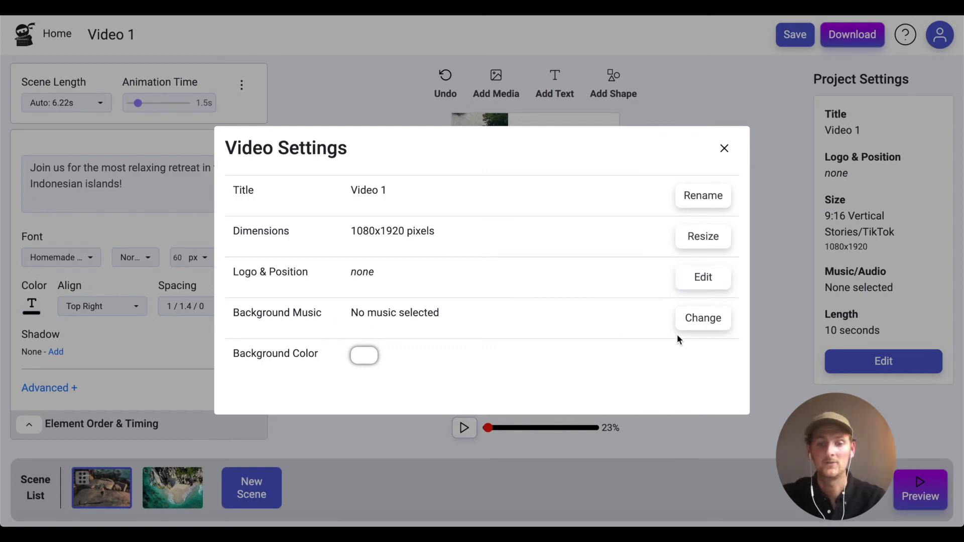
left_click(703, 317)
scroll(589, 328, "down", 1)
scroll(587, 327, "down", 10)
scroll(587, 327, "up", 5)
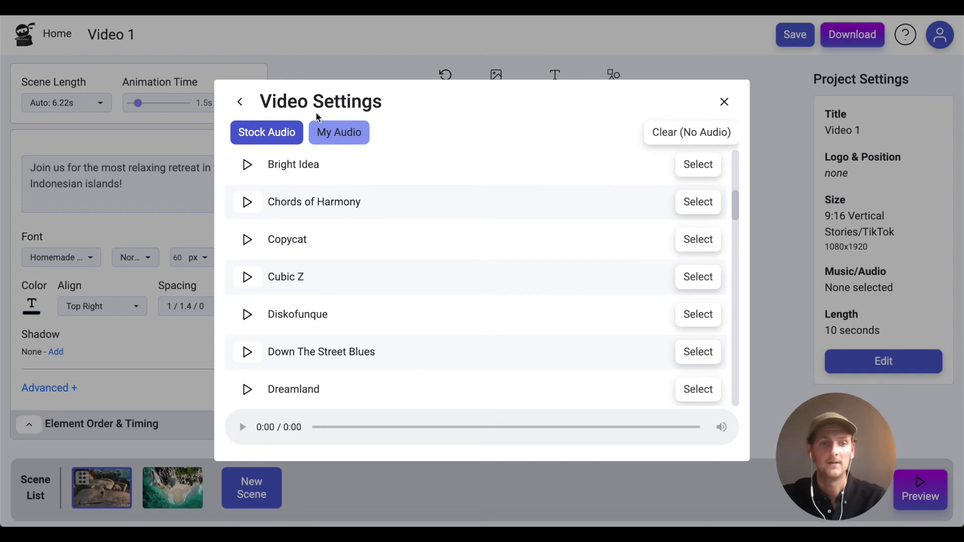
left_click(240, 103)
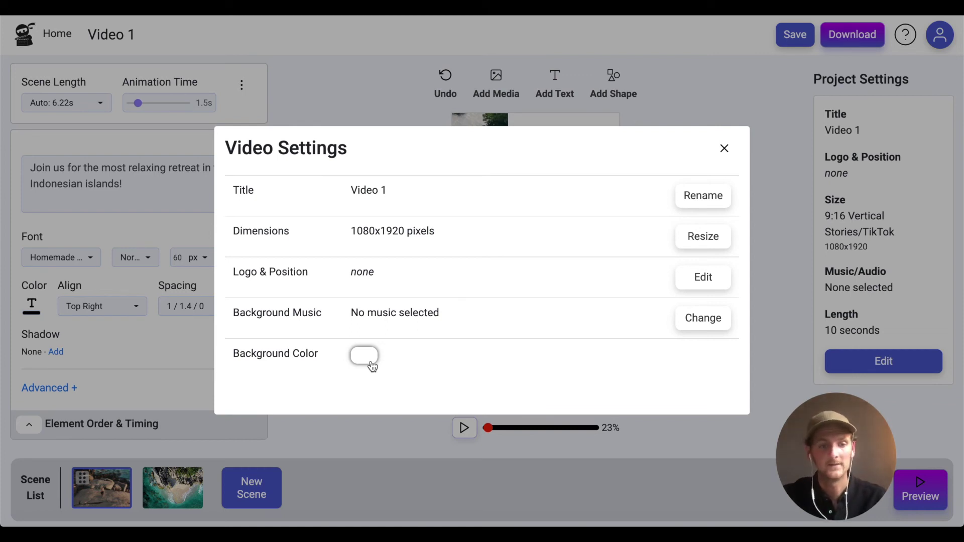
left_click(724, 149)
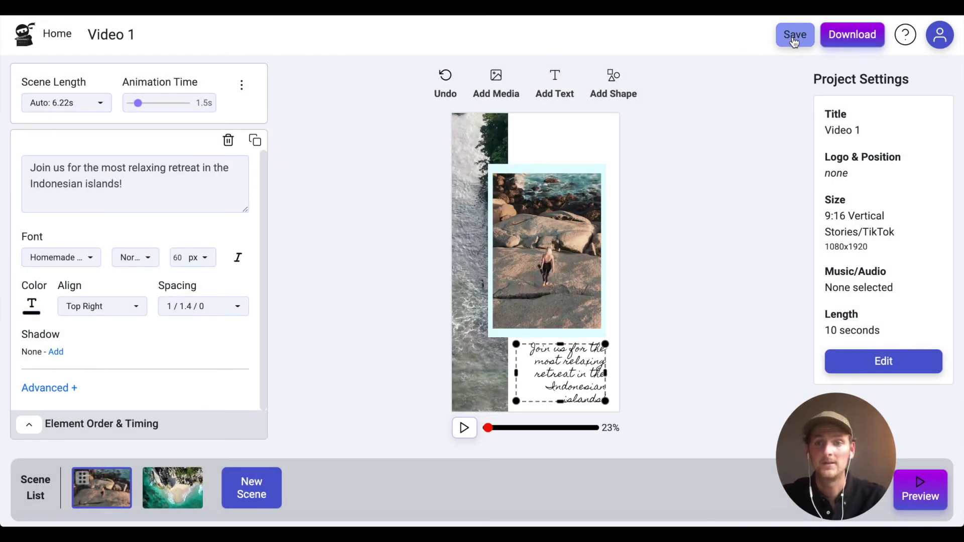
Review the video's download options and close them without rendering
left_click(853, 43)
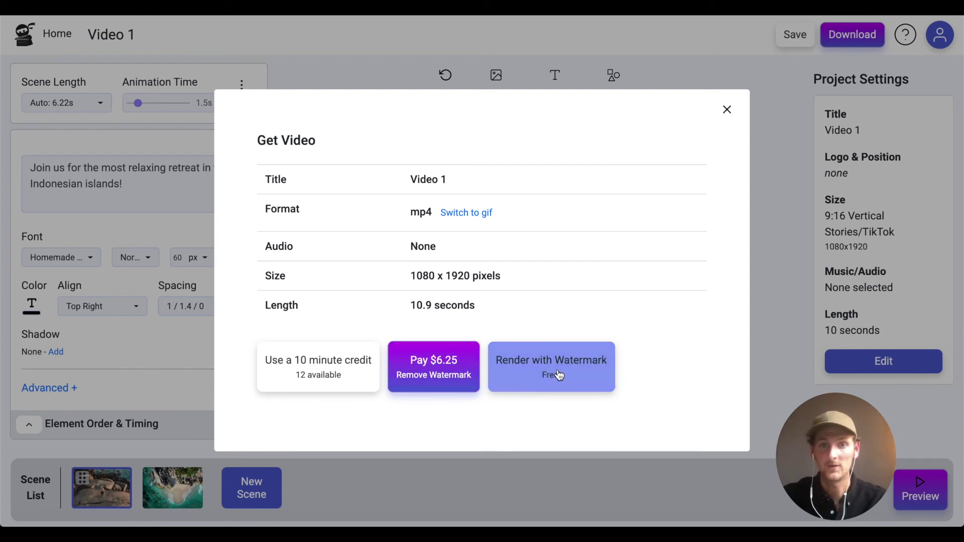
left_click(726, 110)
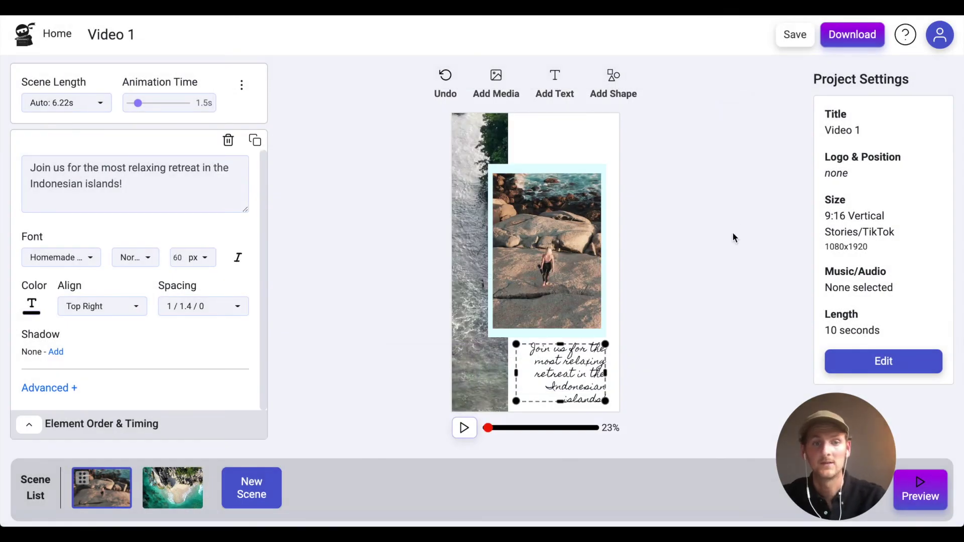
Return to the dashboard and look over the account options
left_click(28, 40)
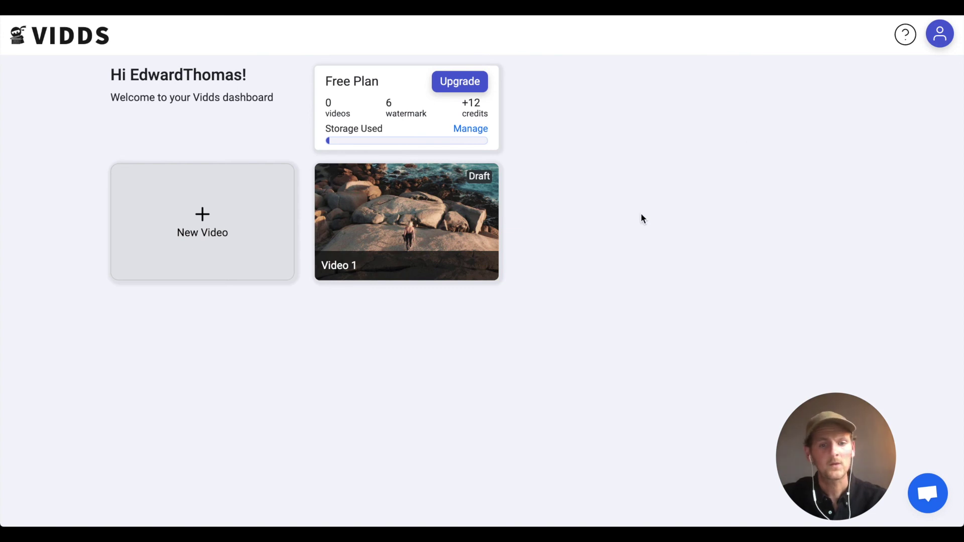
left_click(940, 36)
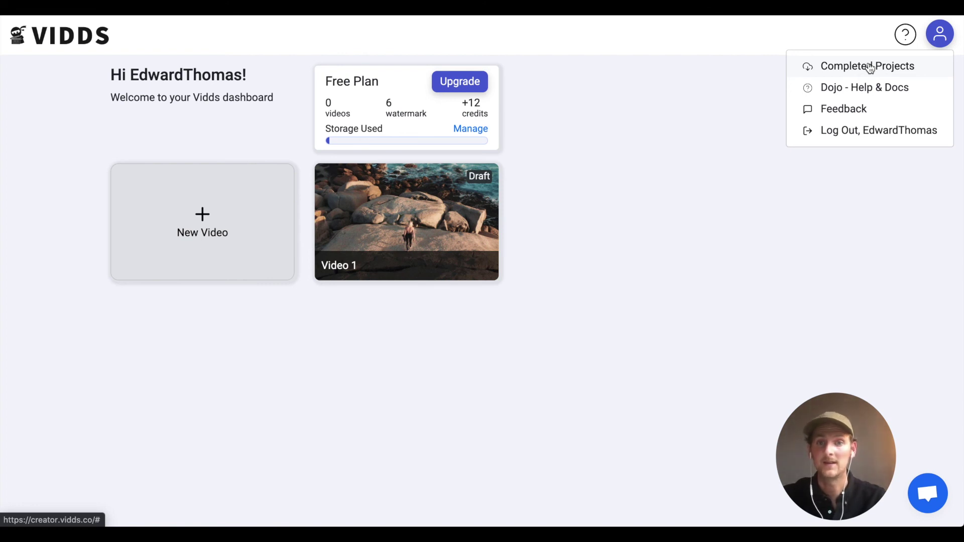
left_click(702, 226)
Duplicate Video 1 as "Copy of Video 1" and open the copy in the editor
mouse_move(440, 250)
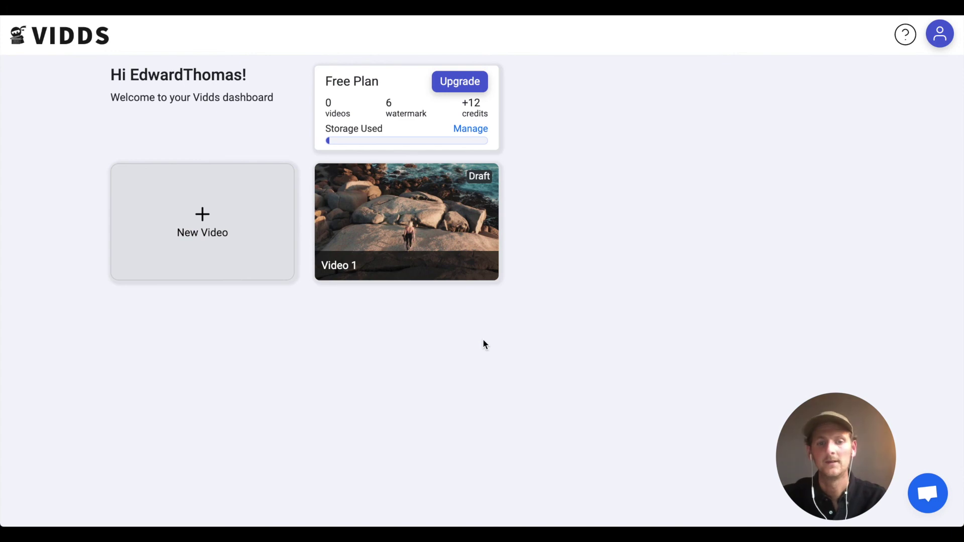
mouse_move(390, 215)
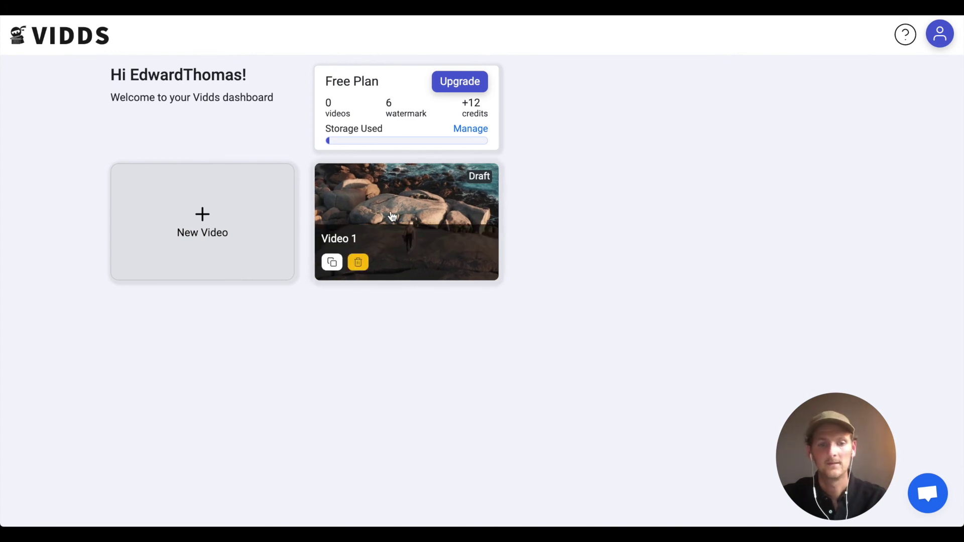
left_click(332, 271)
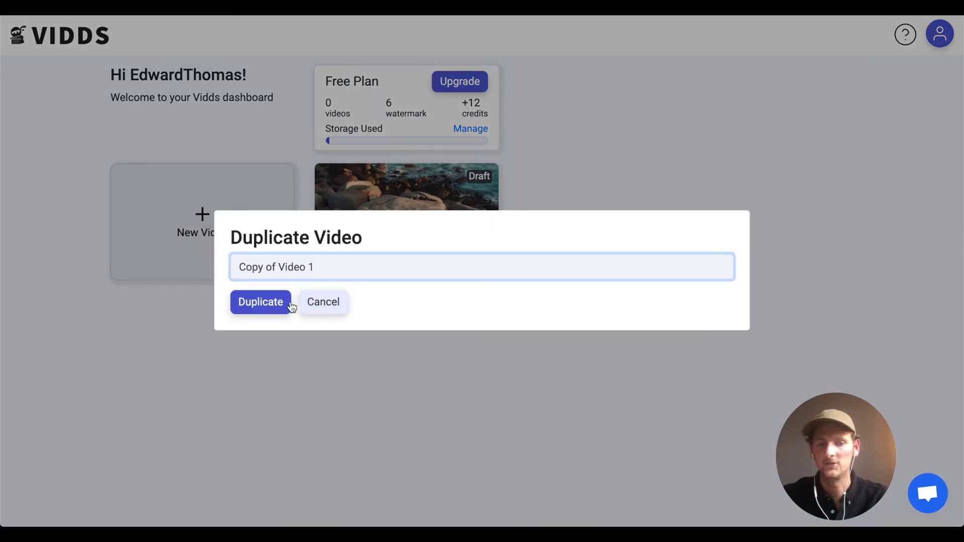
left_click(280, 307)
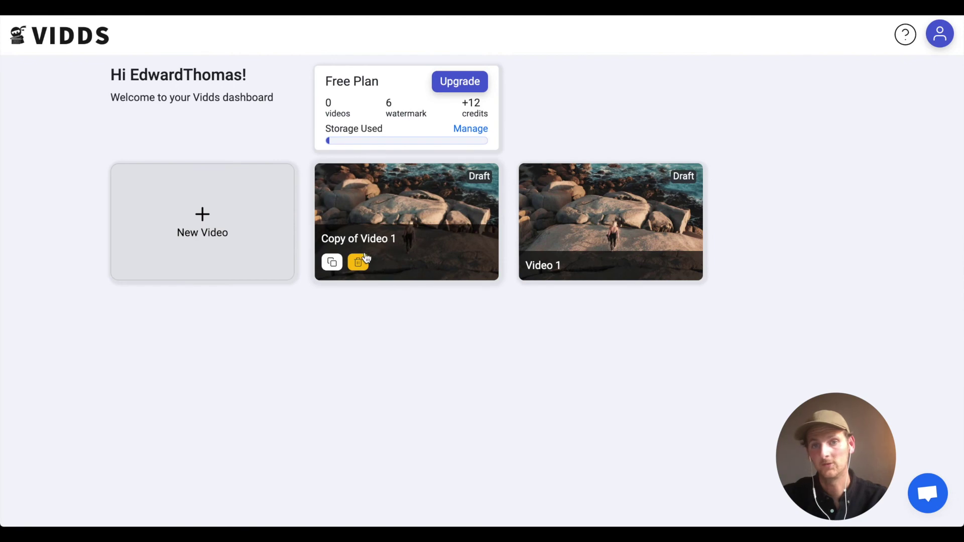
left_click(384, 229)
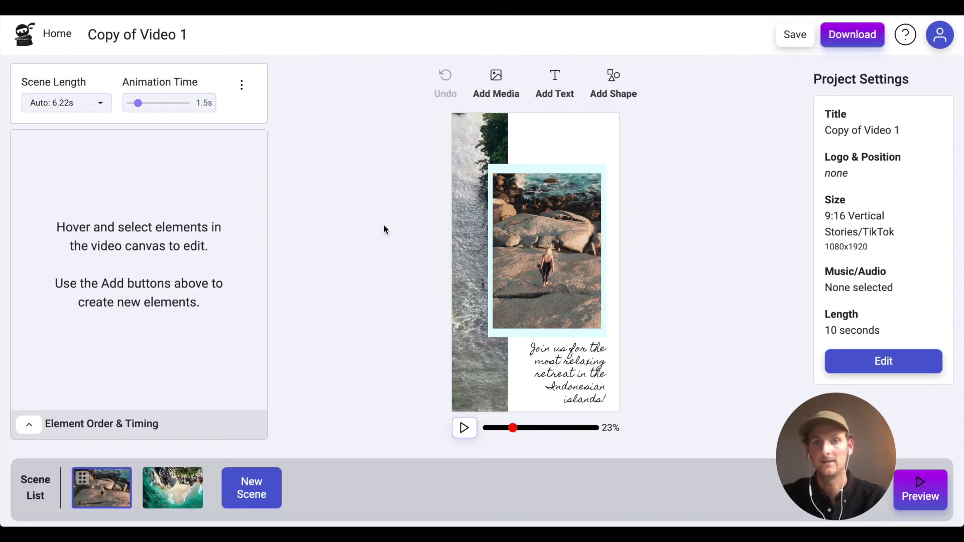